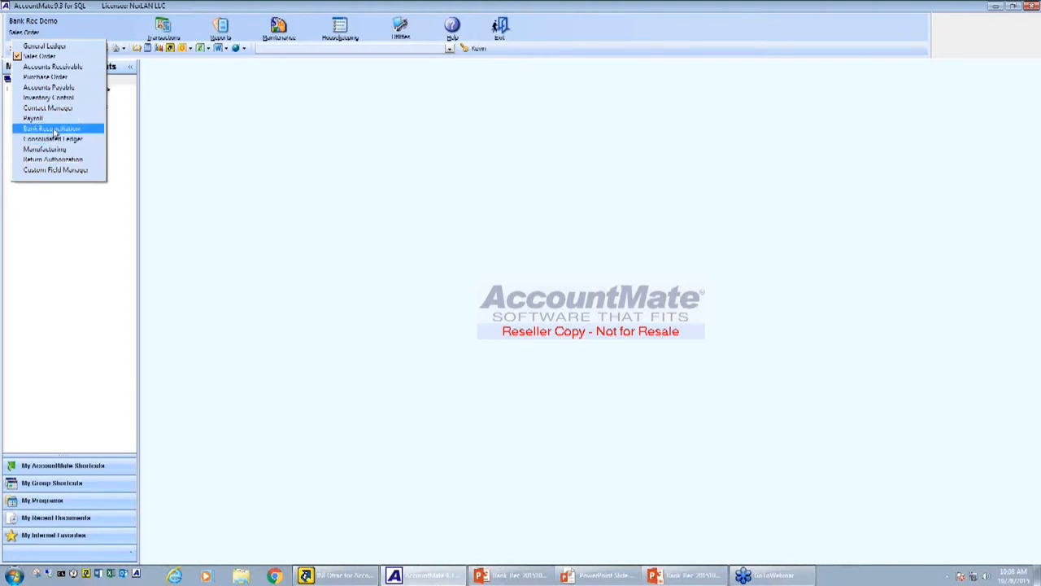
Open the OLDNAT record in Import Bank Transactions Setup and set the import to start on line 2.
left_click(160, 38)
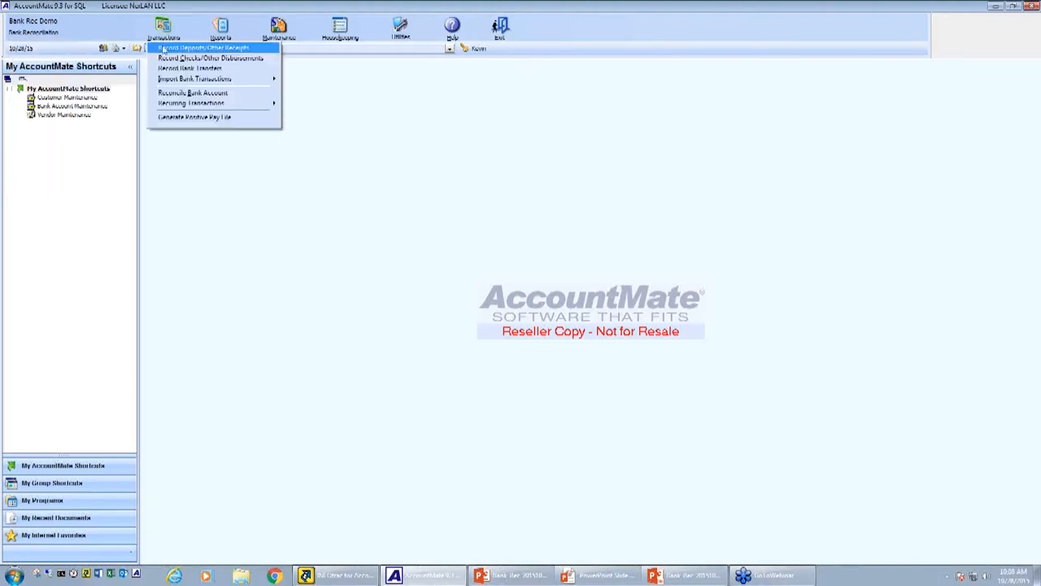
mouse_move(236, 79)
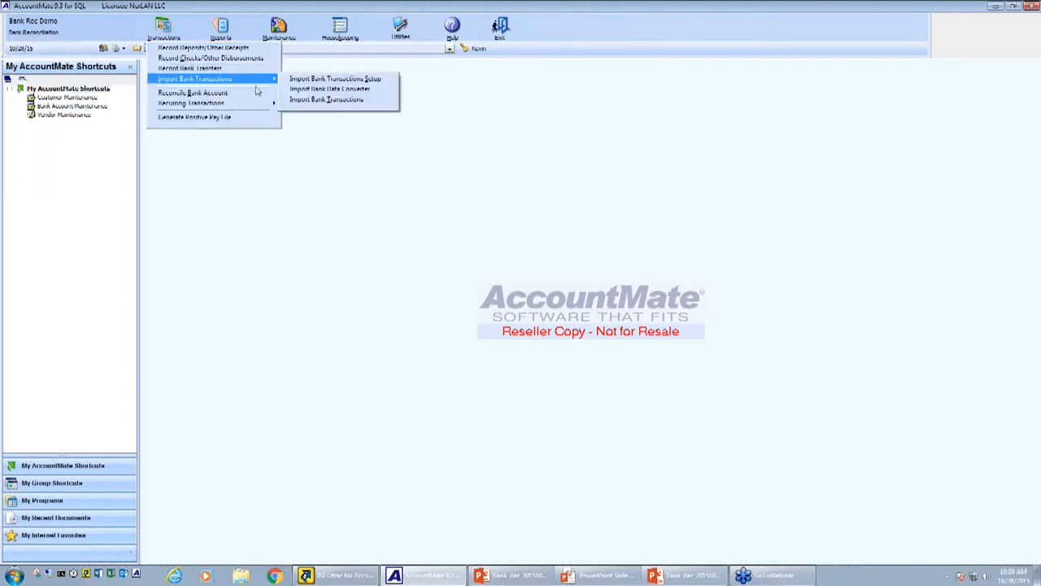
left_click(333, 79)
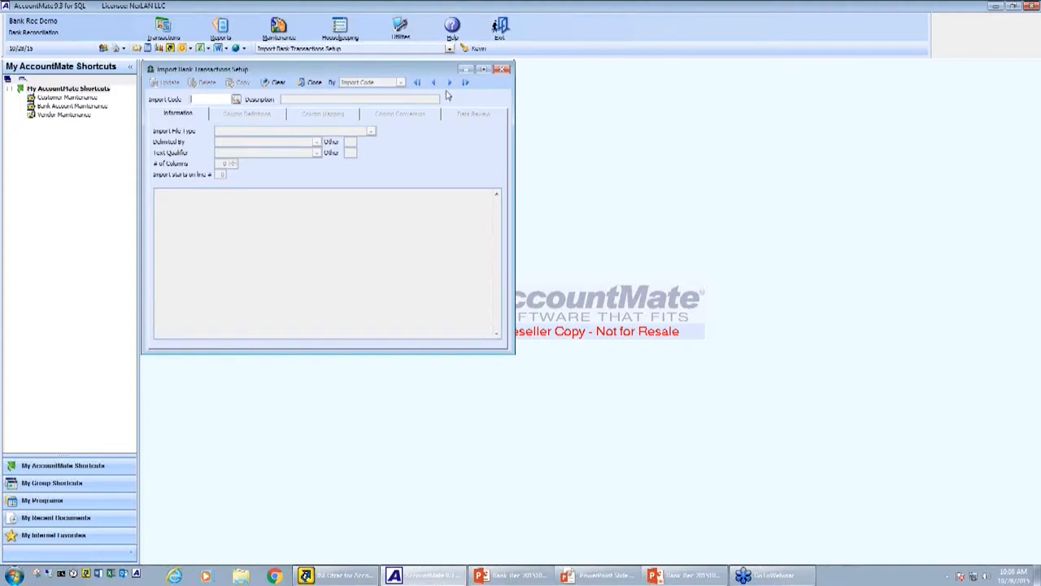
left_click(418, 83)
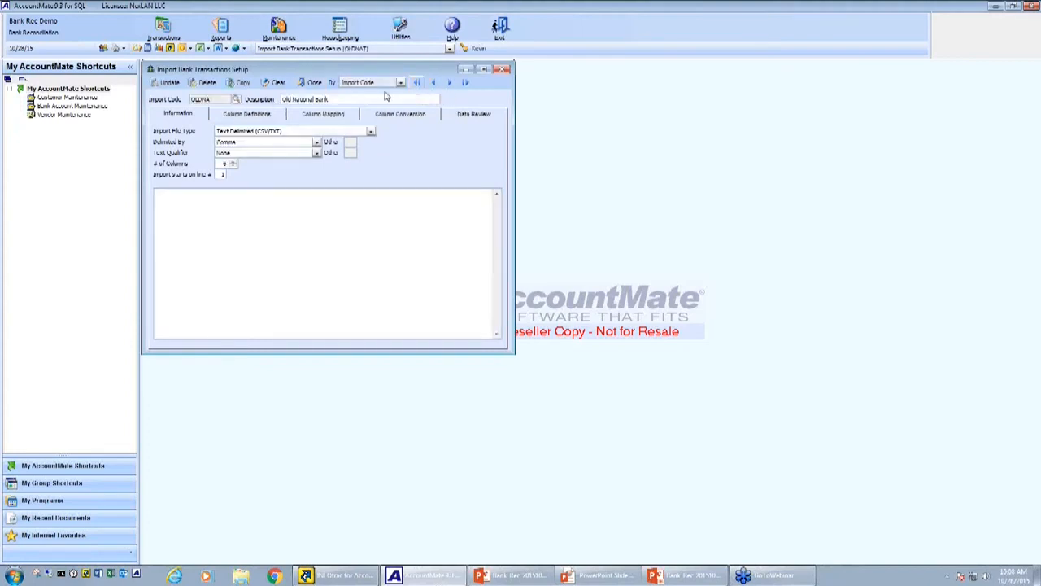
left_click(222, 174)
type("2")
Examine the OLDNAT import setup's column definitions, column mapping, column conversion and data review pages.
left_click(244, 115)
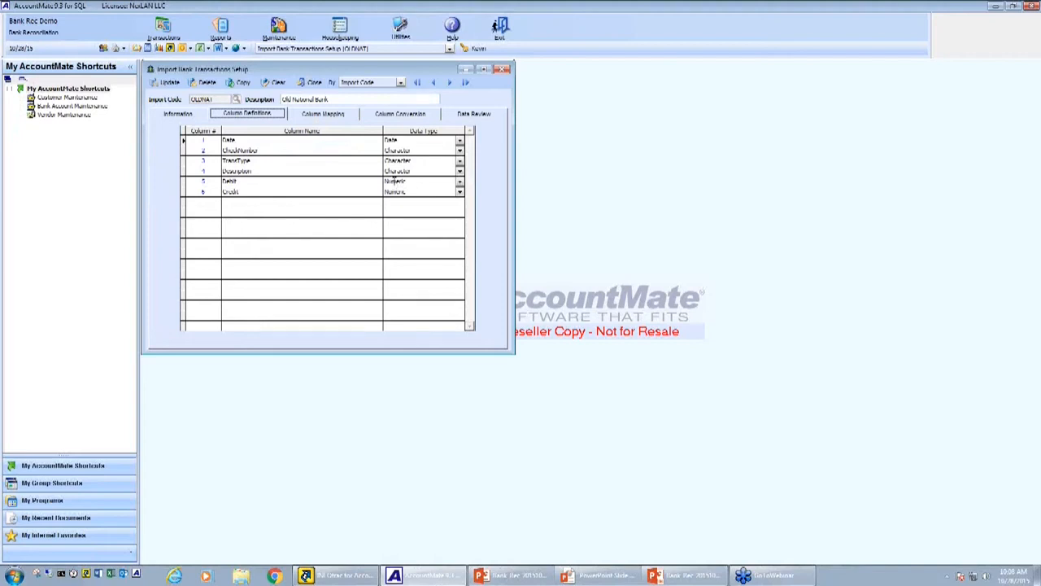
left_click(327, 118)
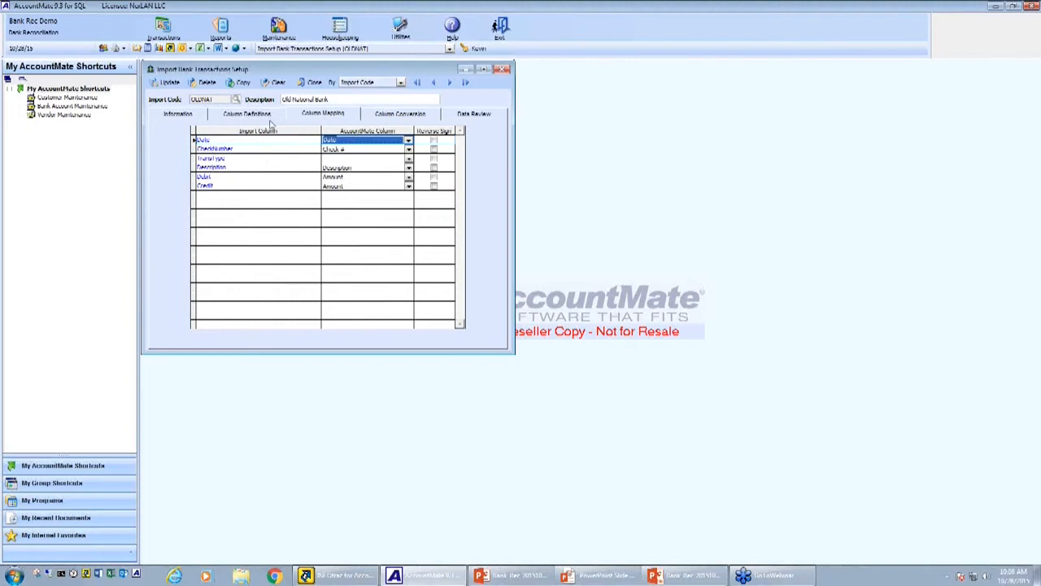
left_click(268, 116)
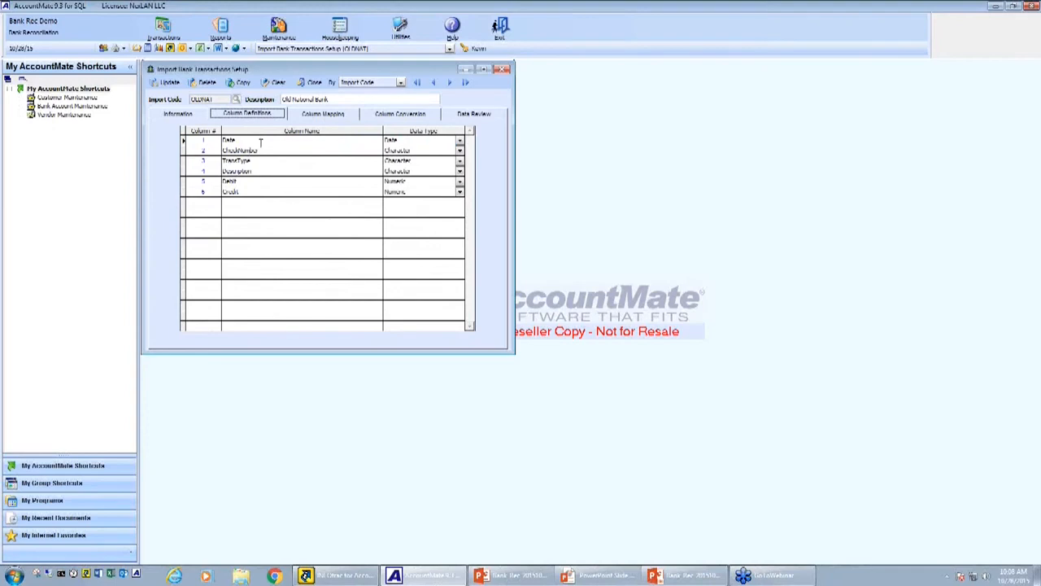
left_click(261, 142)
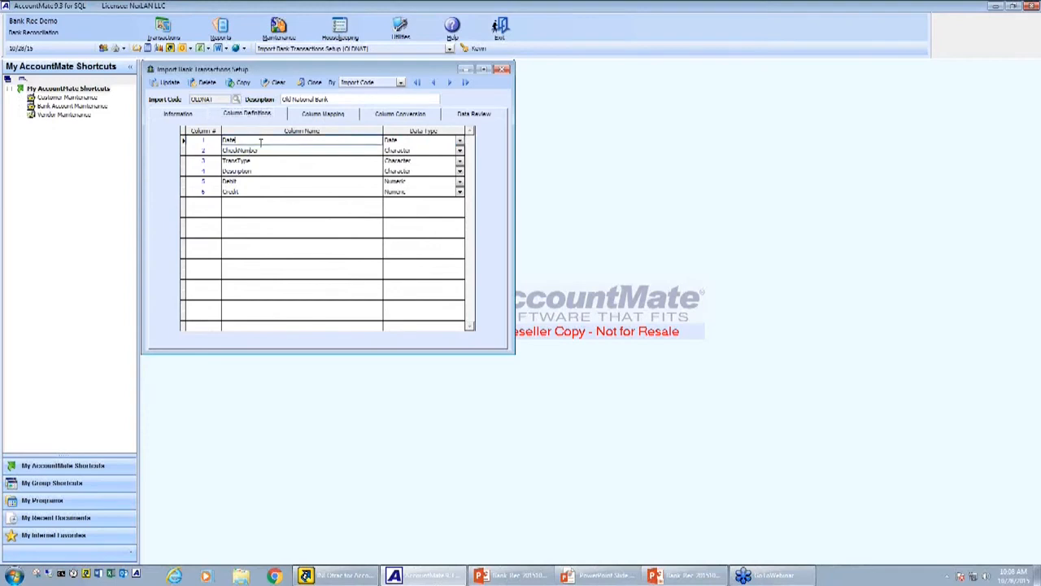
left_click(327, 116)
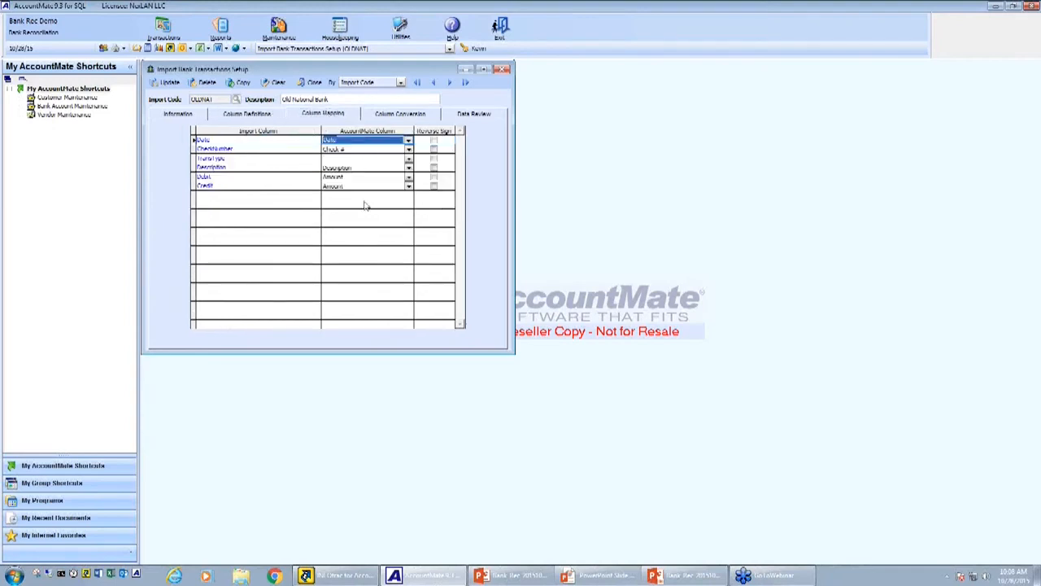
left_click(417, 116)
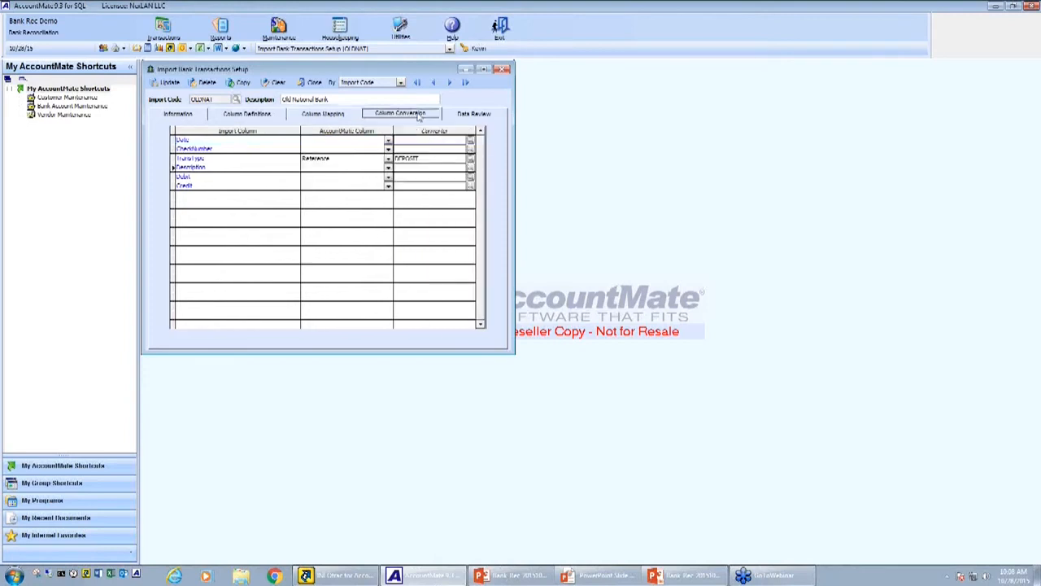
left_click(488, 116)
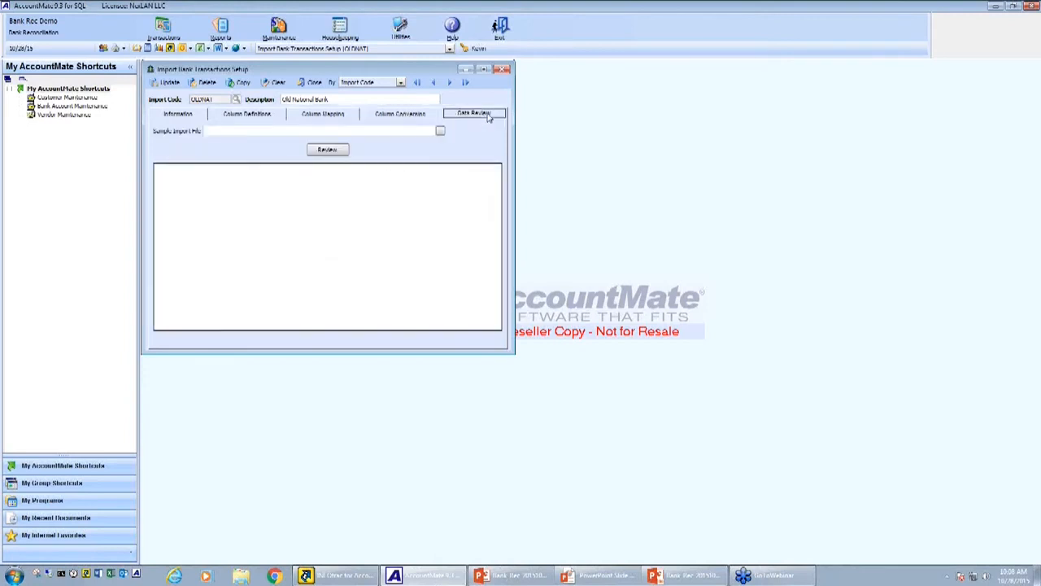
left_click(328, 152)
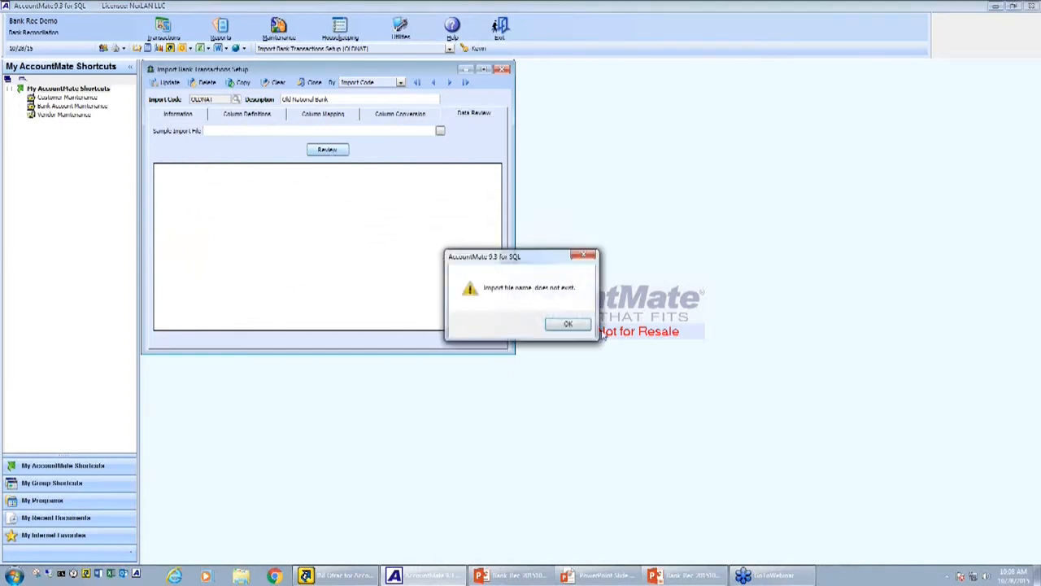
left_click(568, 324)
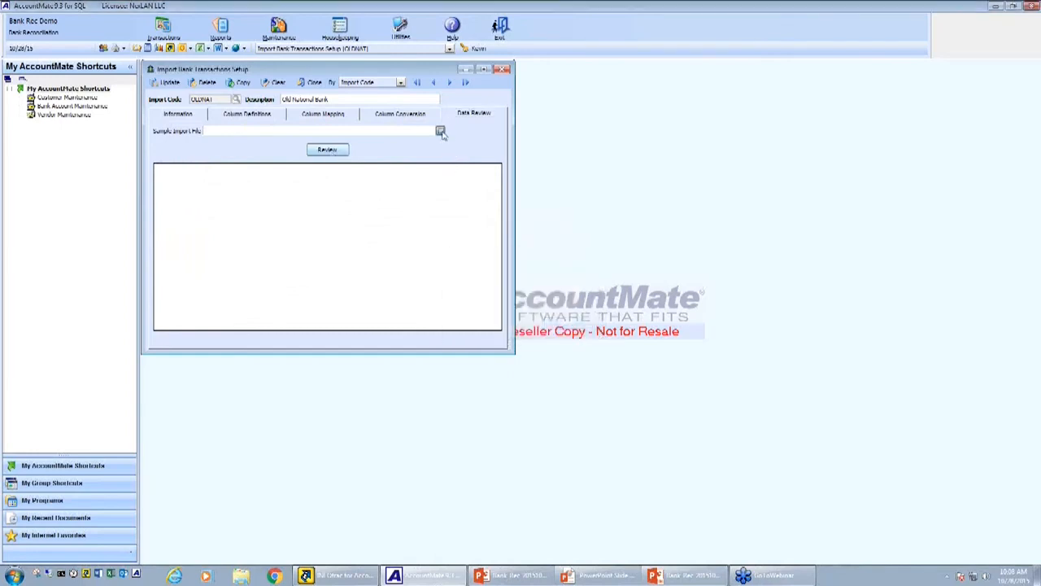
left_click(440, 132)
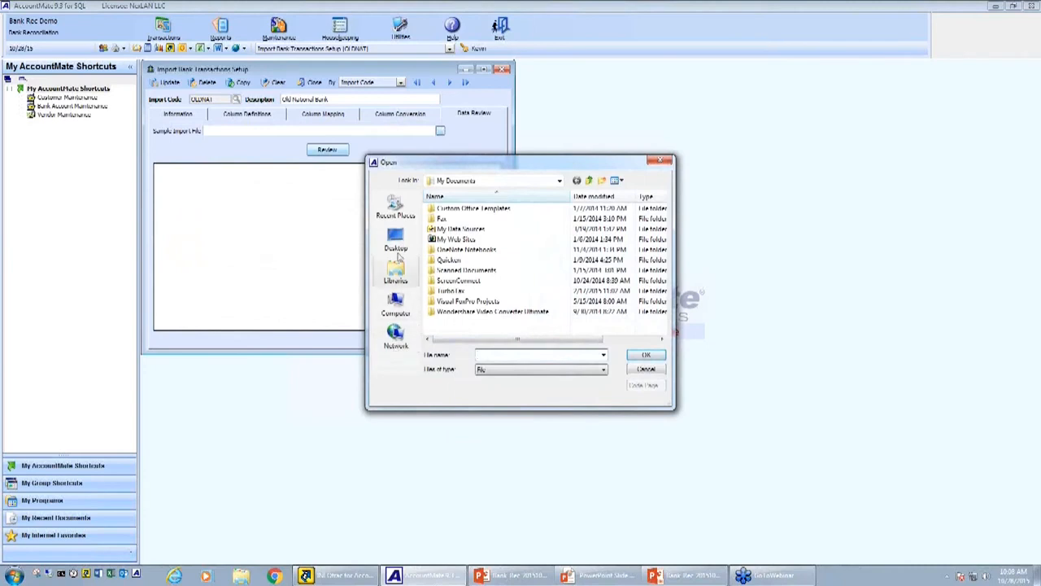
type("c:\\temp\\kes")
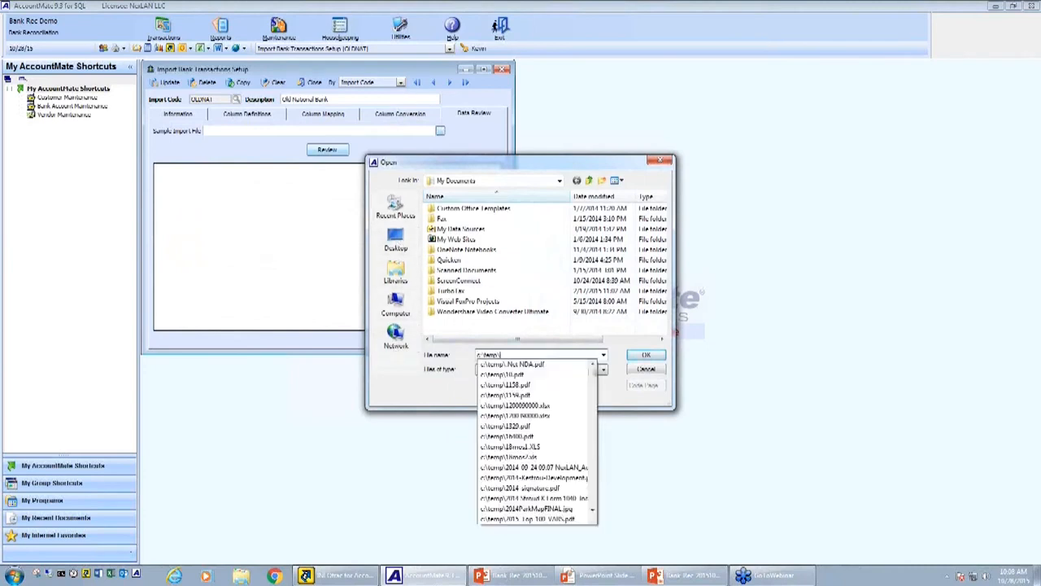
key("Down")
key("Down")
key("Down")
key("Down")
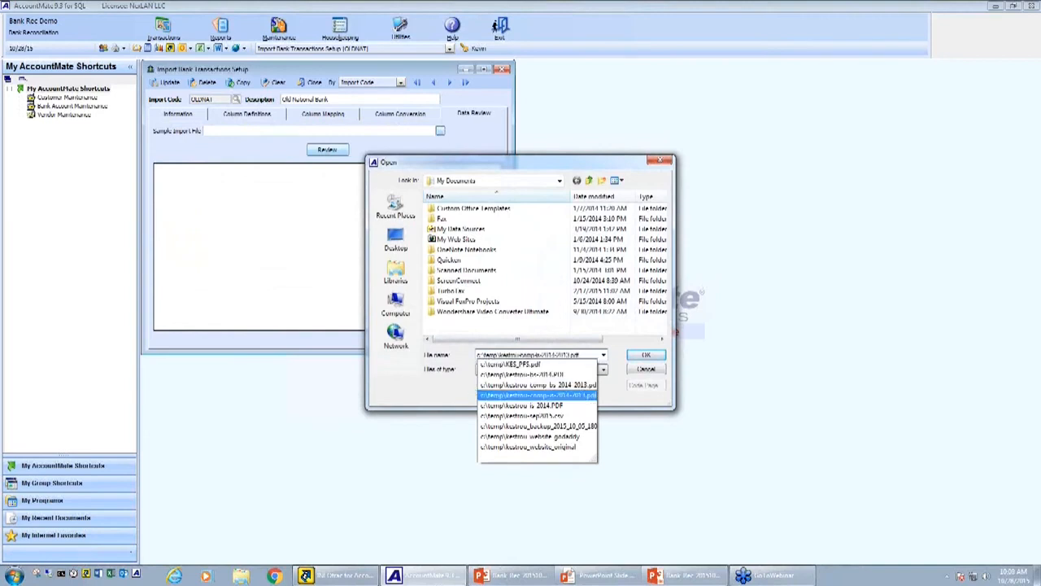
key("Return")
left_click(646, 369)
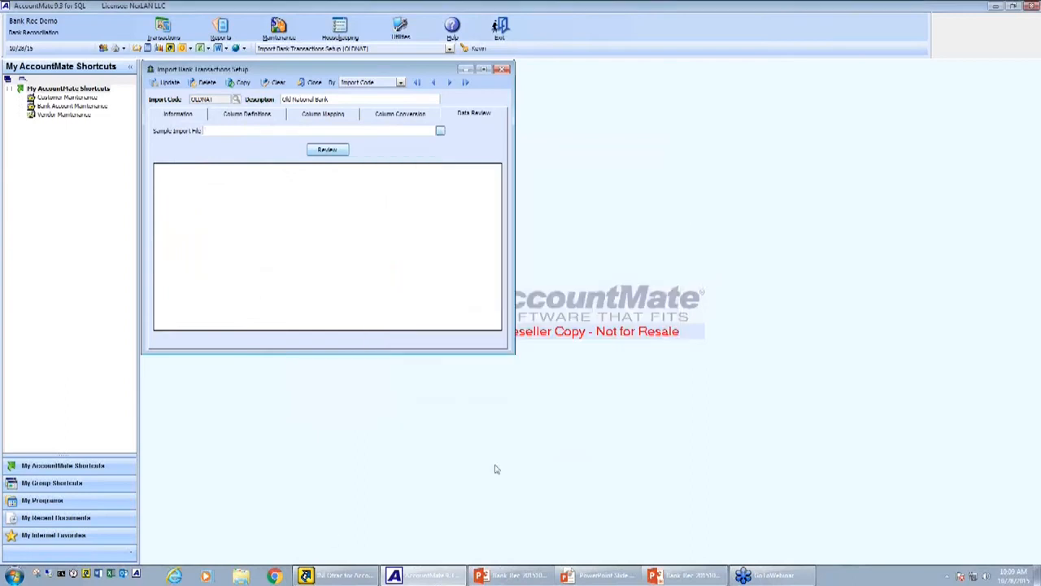
Enter c:\temp\kestrou-sep2015.csv as the sample import file and review its transactions.
left_click(241, 575)
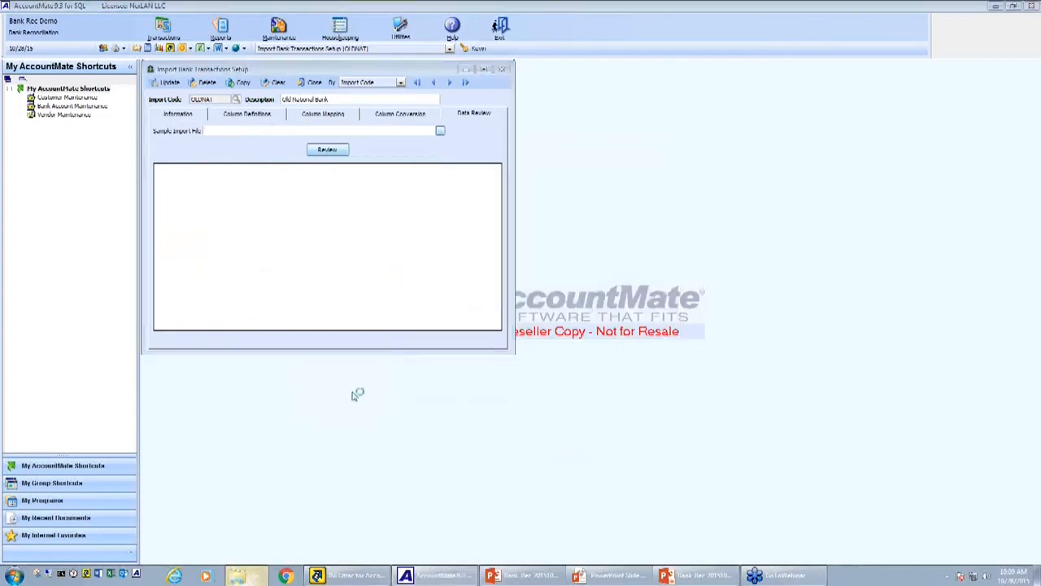
left_click_drag(597, 116, 0, 127)
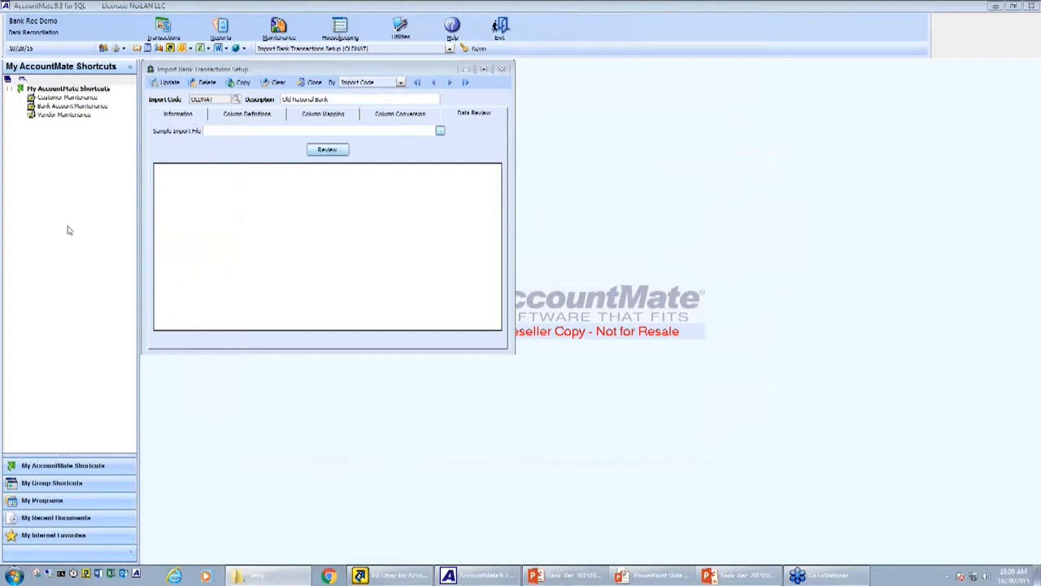
left_click(409, 132)
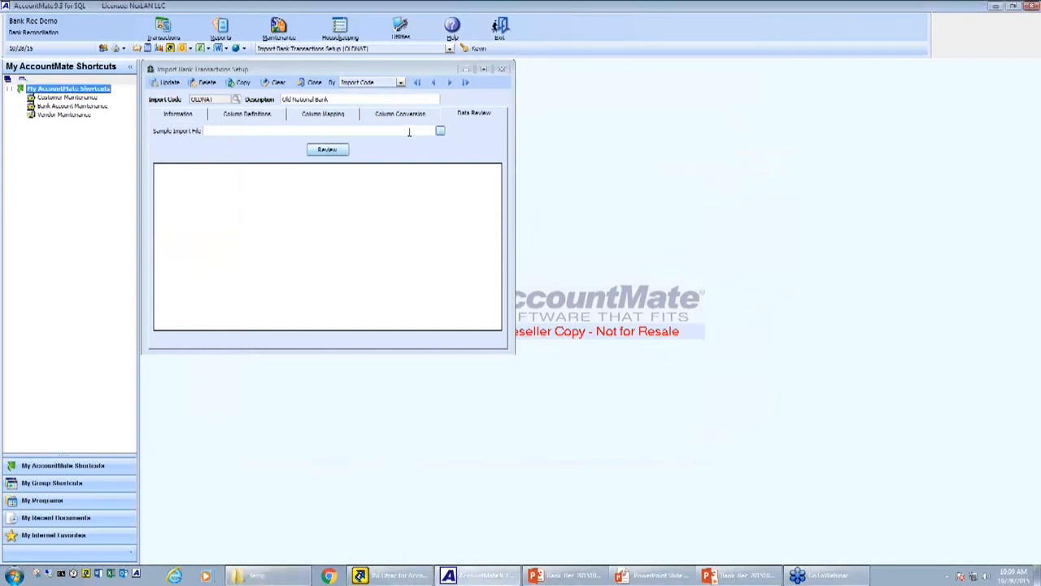
type("c:\temp")
type("\test")
type("rec-sep2015")
key("Tab")
key("Return")
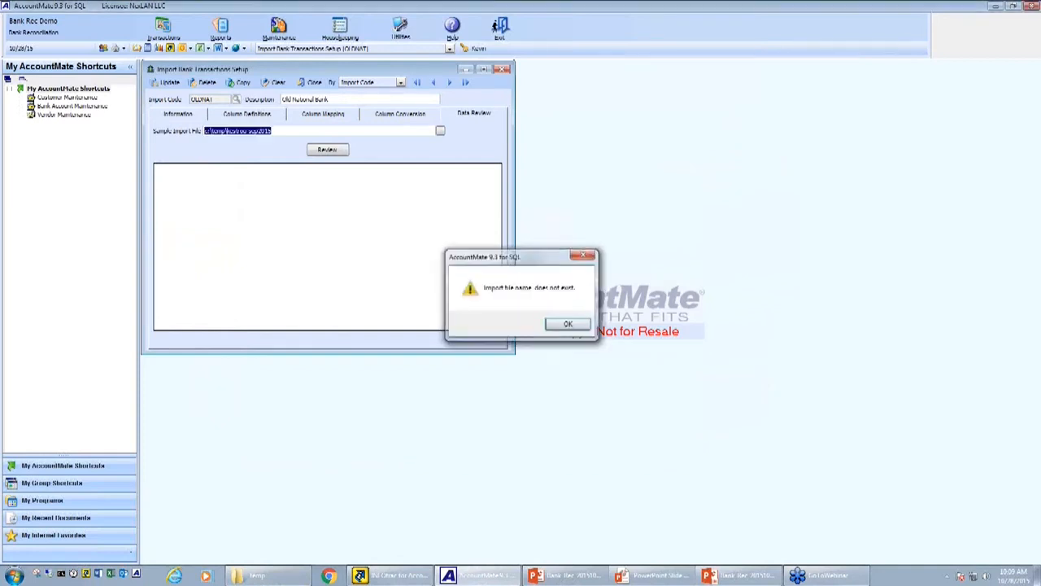
key("End")
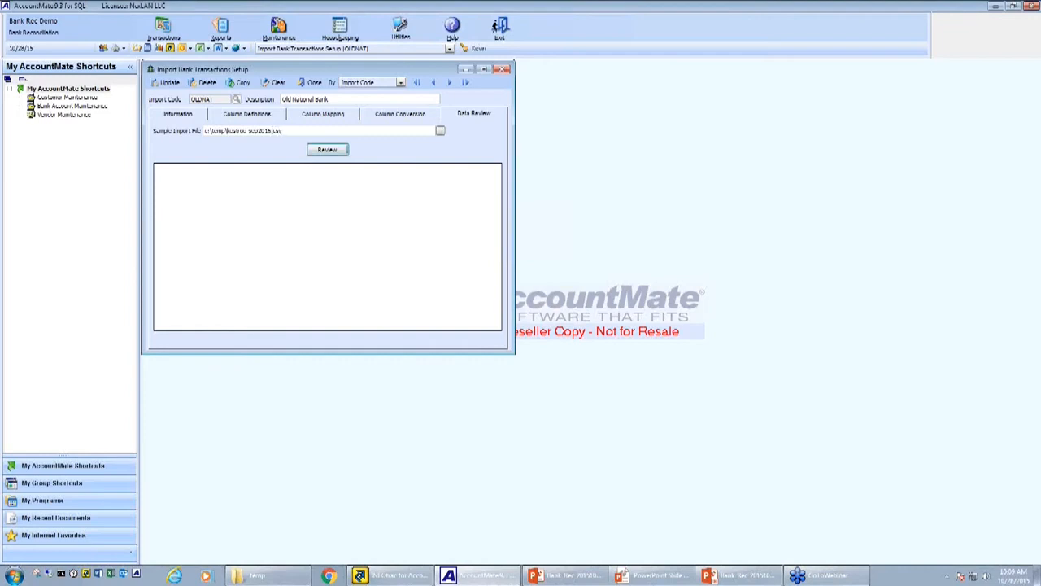
key("Return")
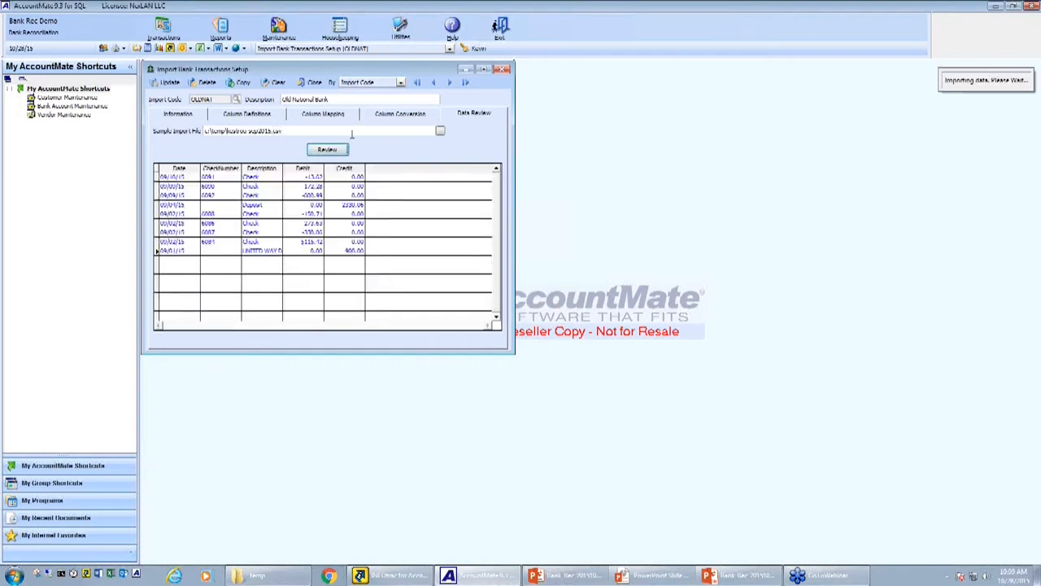
left_click(254, 214)
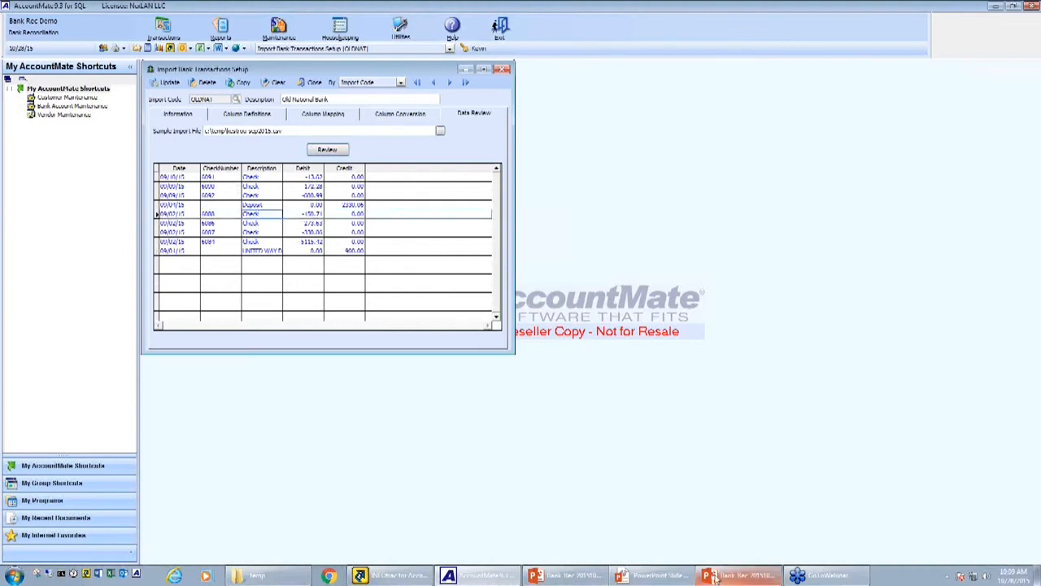
left_click(653, 576)
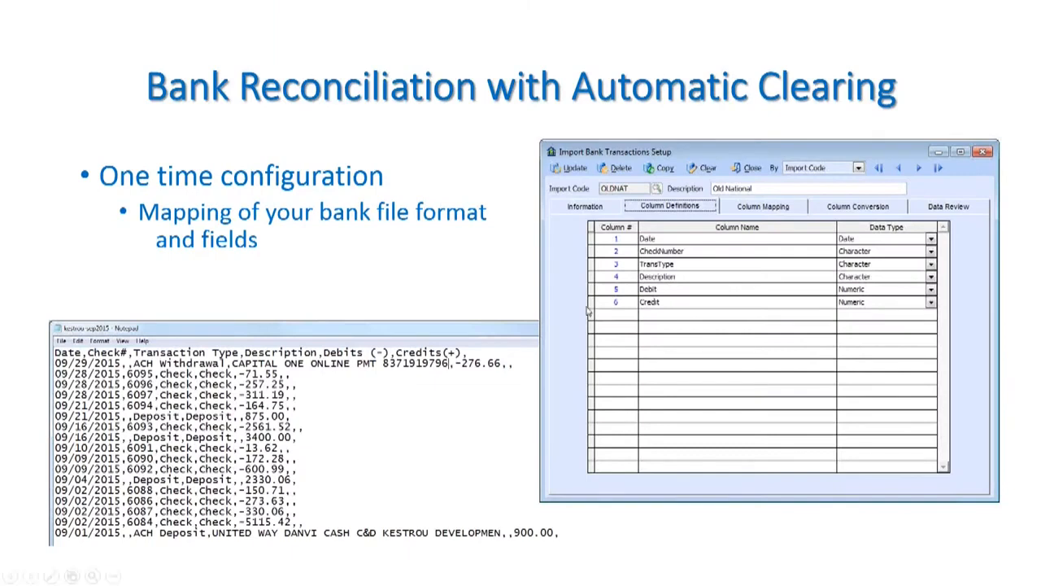
left_click(324, 274)
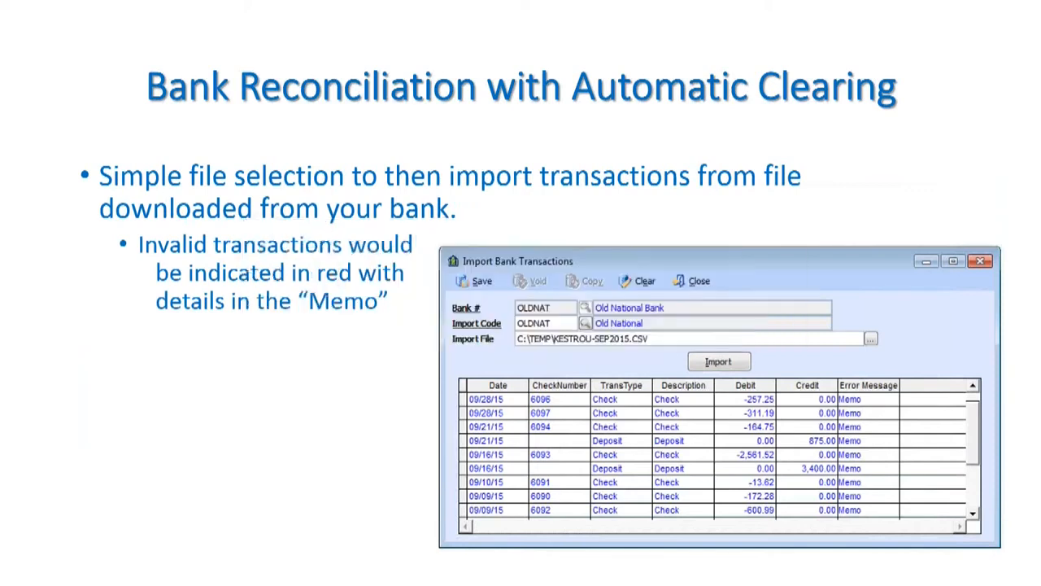
key("alt+Tab")
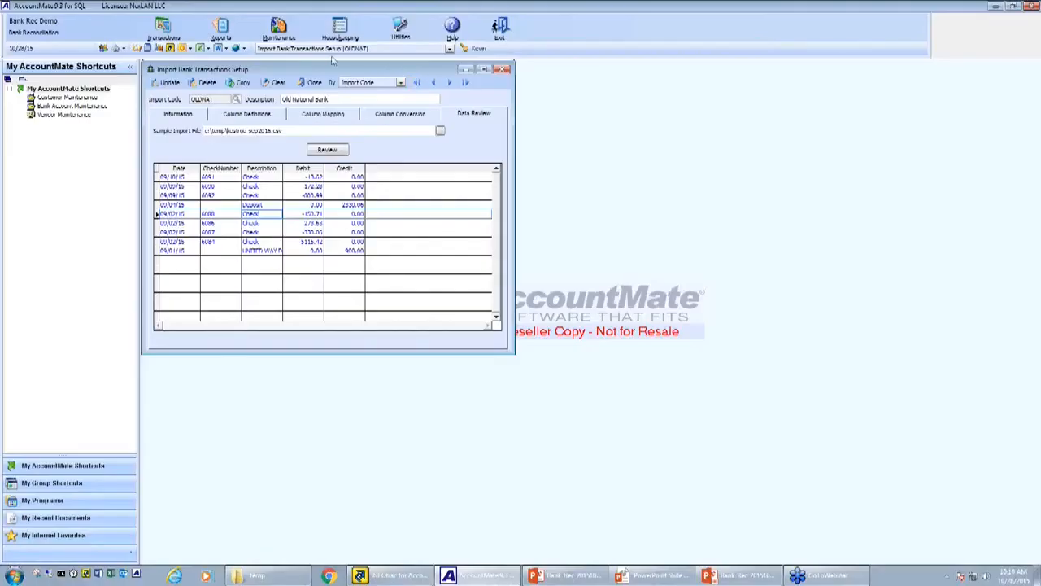
Close the import setup without saving its changes and open Import Bank Transactions.
left_click(321, 84)
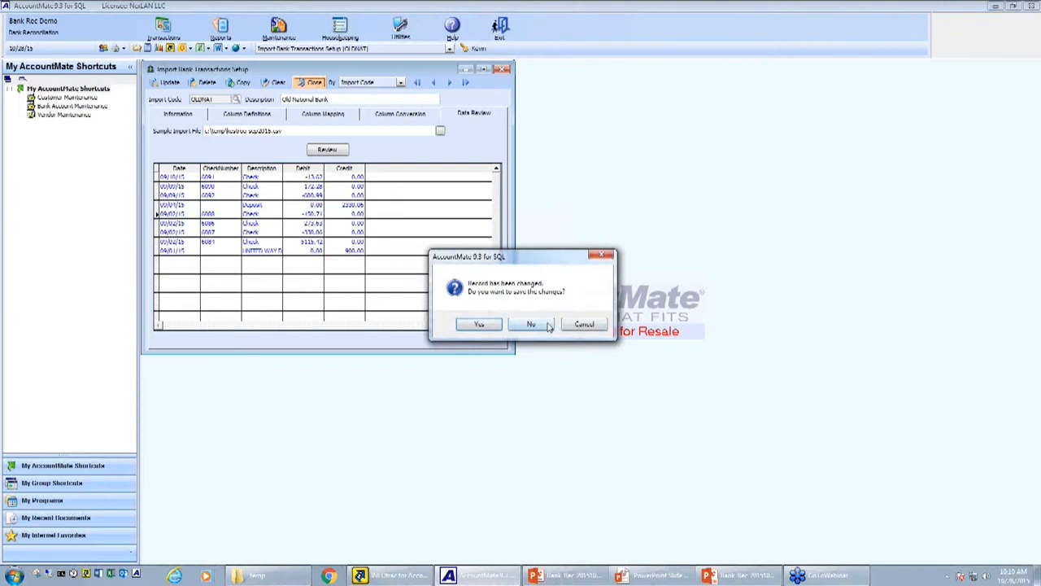
left_click(545, 325)
left_click(174, 30)
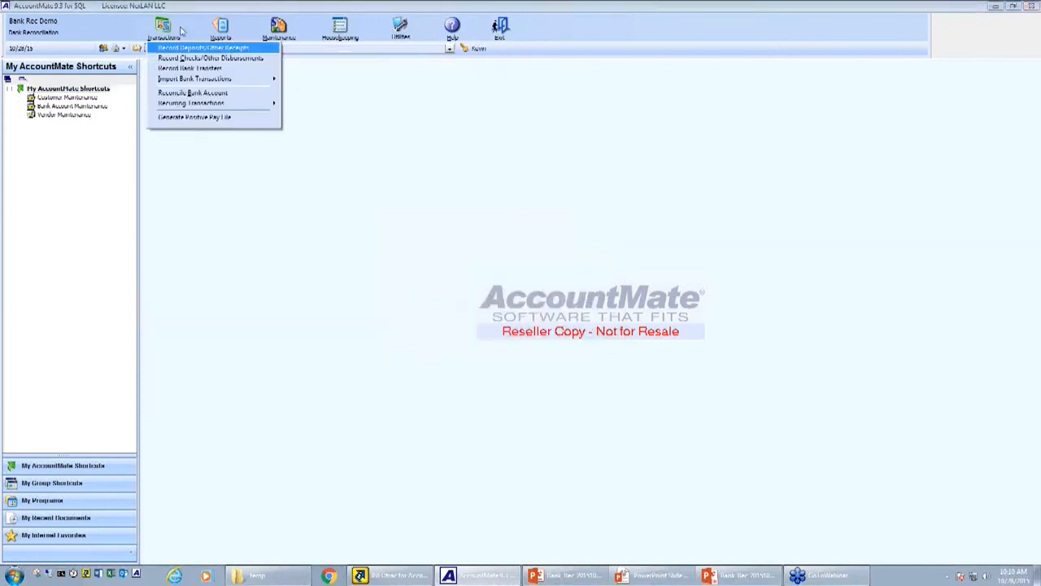
mouse_move(242, 81)
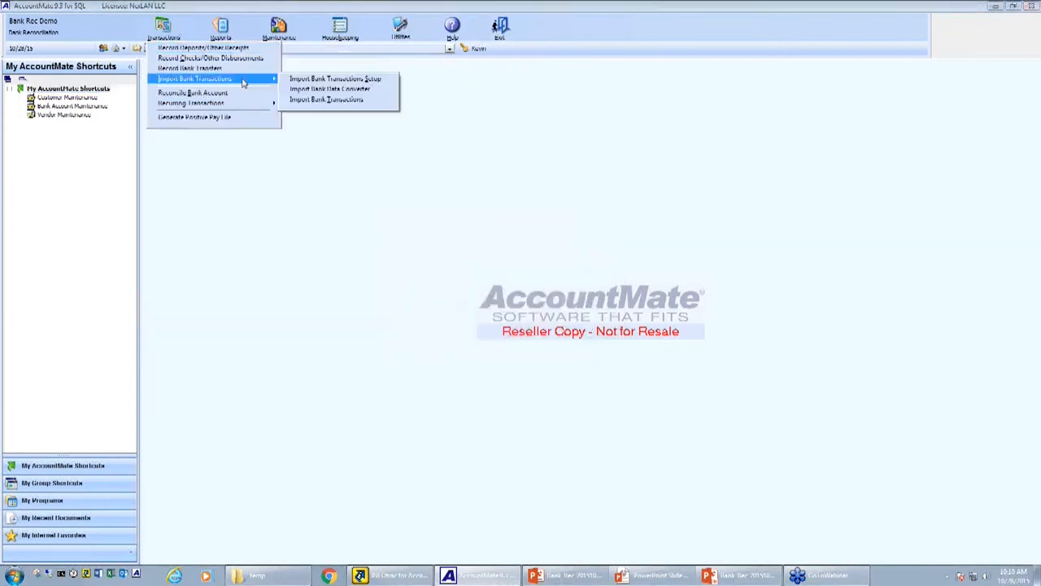
left_click(354, 101)
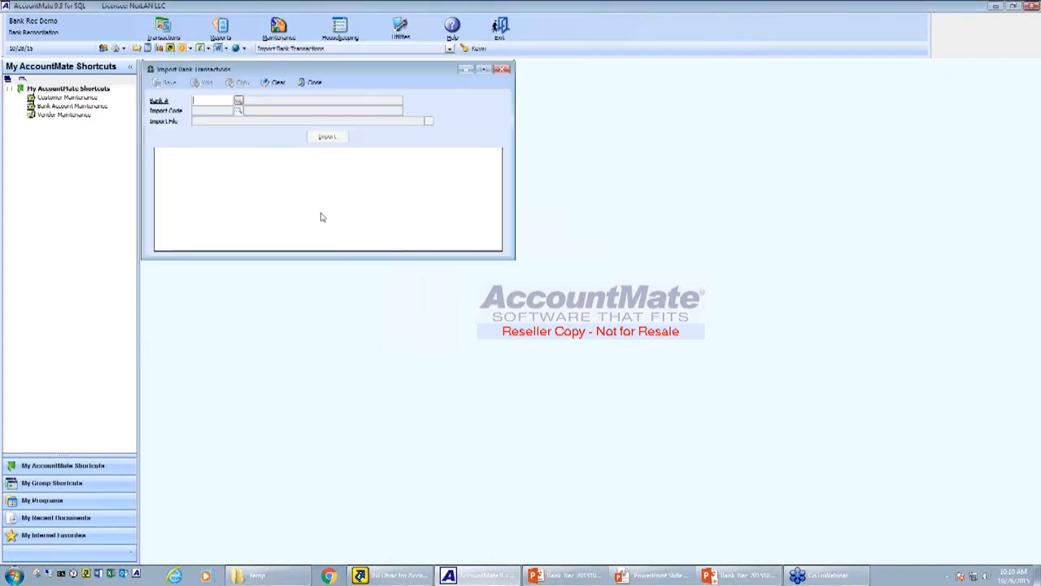
Load the transactions from c:\temp\kestrou-sep2015.csv for bank OLDNAT using import code OLDNAT, and look through the list.
type("01DNAT")
key("Tab")
type("OLDNAT")
key("Tab")
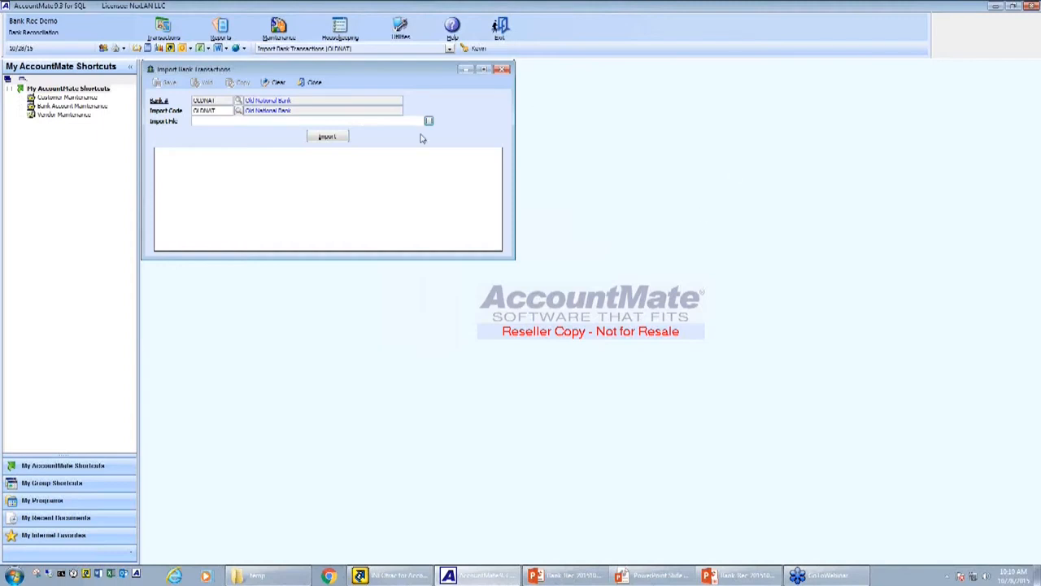
type("c:\\temp\\testbo sep2015.csv")
left_click(327, 136)
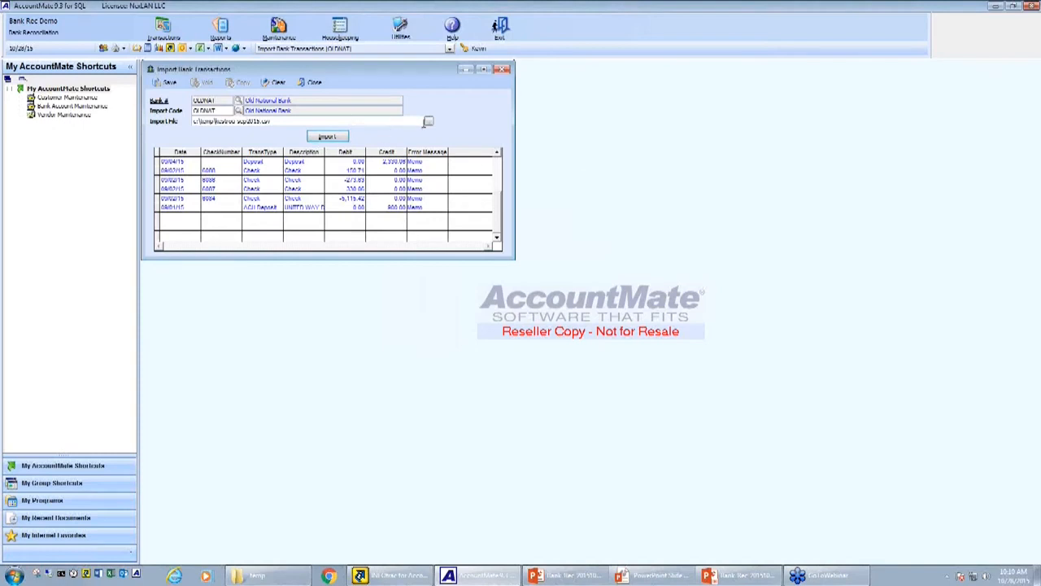
left_click(498, 167)
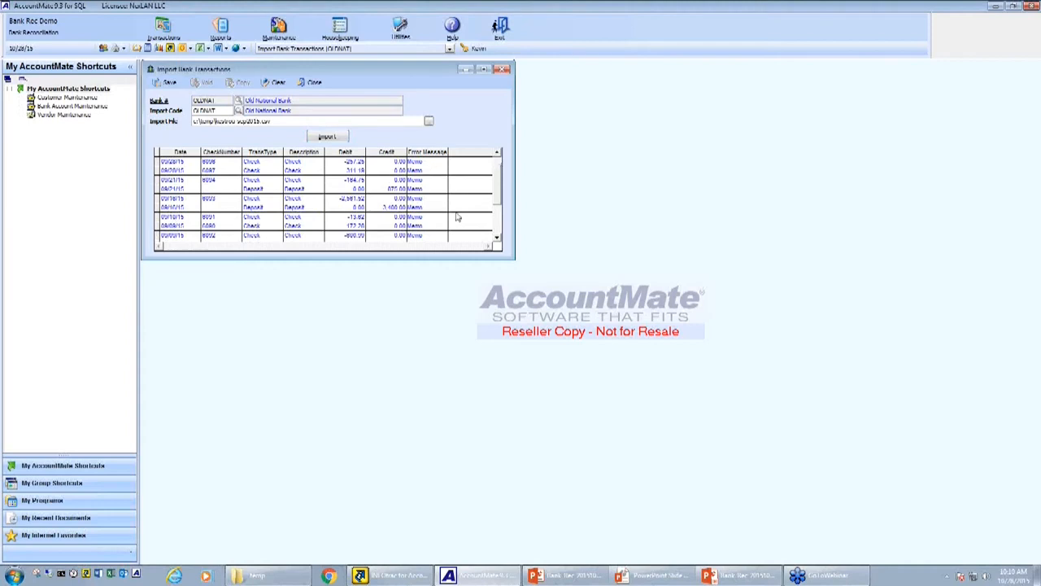
left_click(497, 226)
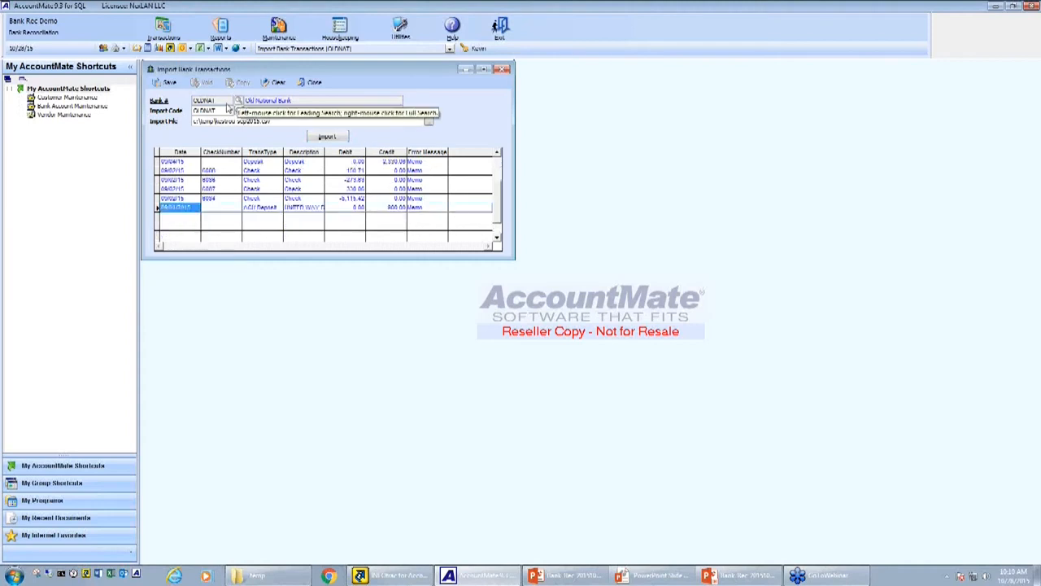
Try to save the imported transactions and read the error details of the red header row.
left_click(167, 83)
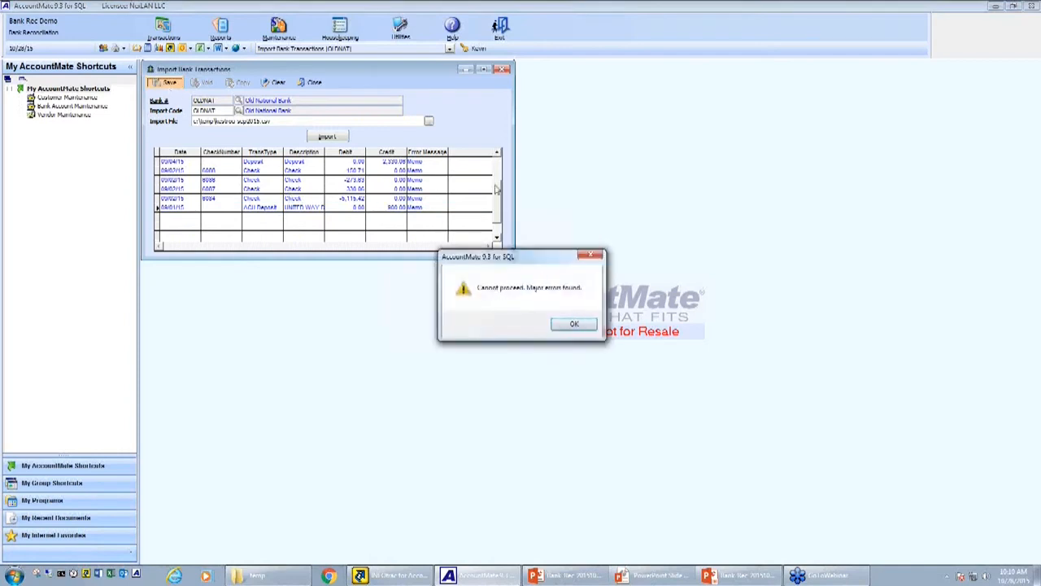
left_click(563, 323)
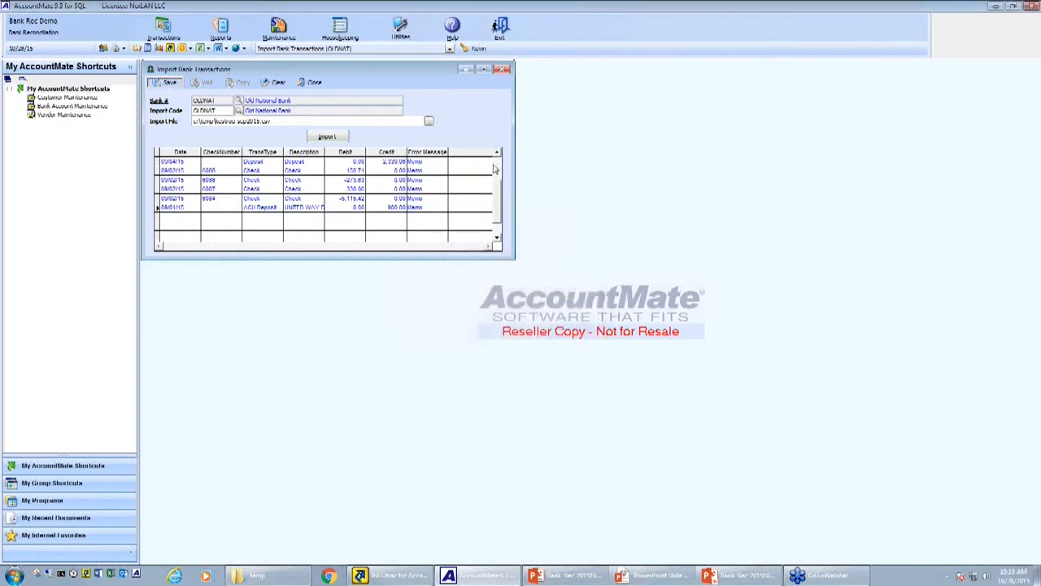
left_click(498, 168)
left_click(498, 166)
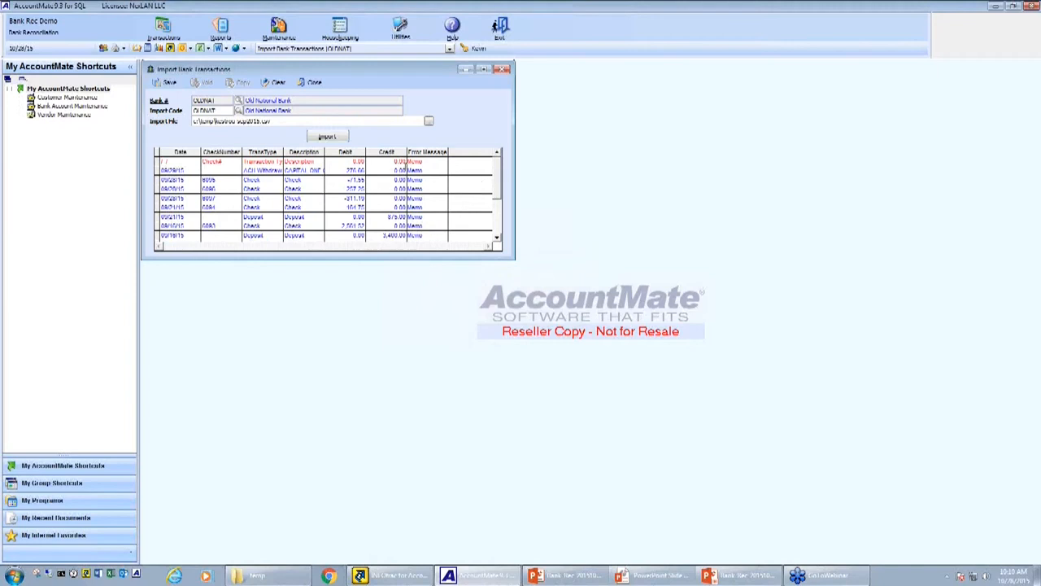
double_click(414, 164)
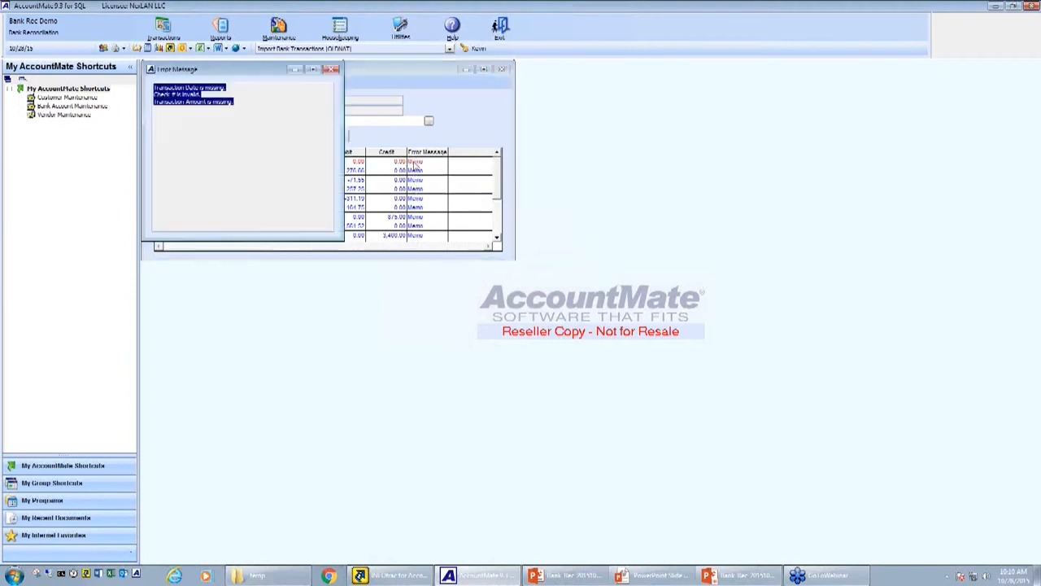
left_click(331, 70)
Close the bank transaction import without saving it and open Import Bank Transactions Setup.
left_click(314, 82)
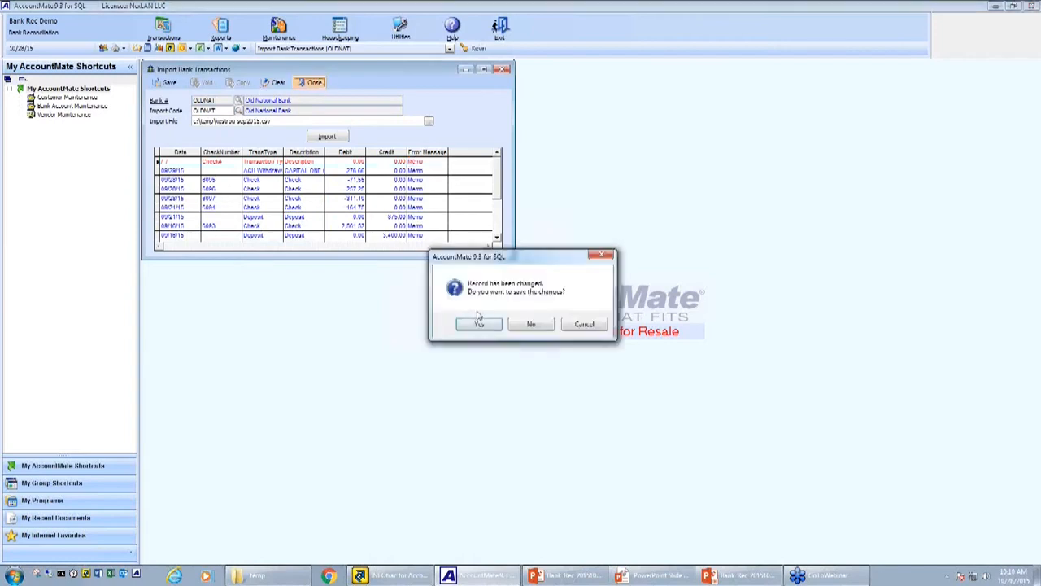
left_click(533, 325)
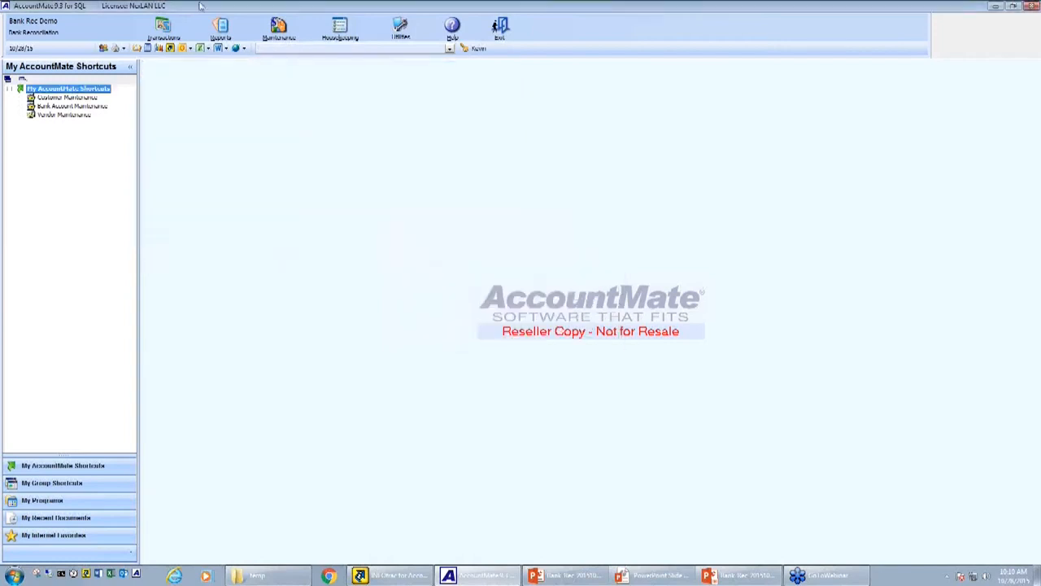
left_click(164, 31)
mouse_move(236, 79)
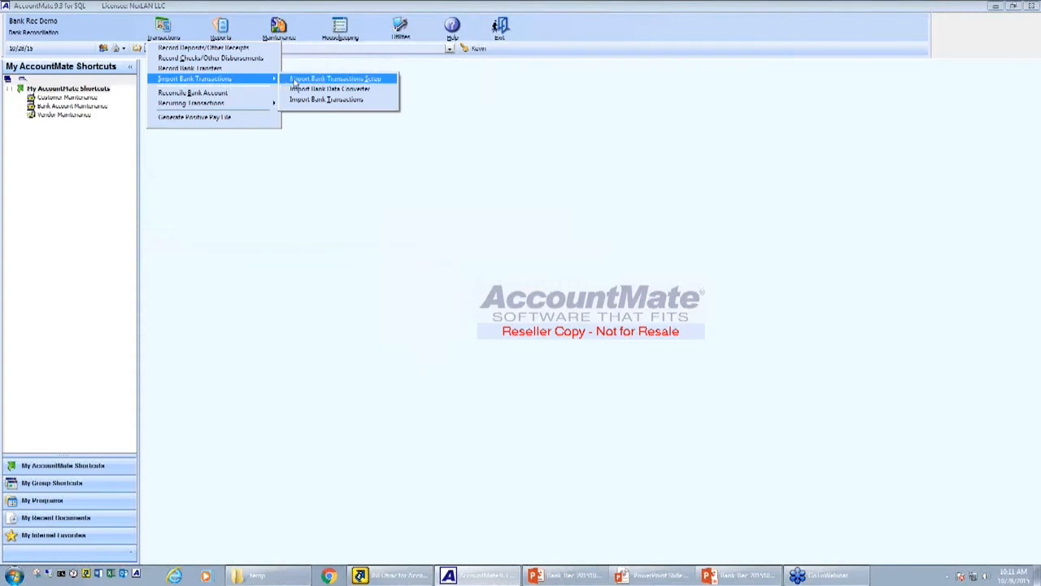
left_click(294, 81)
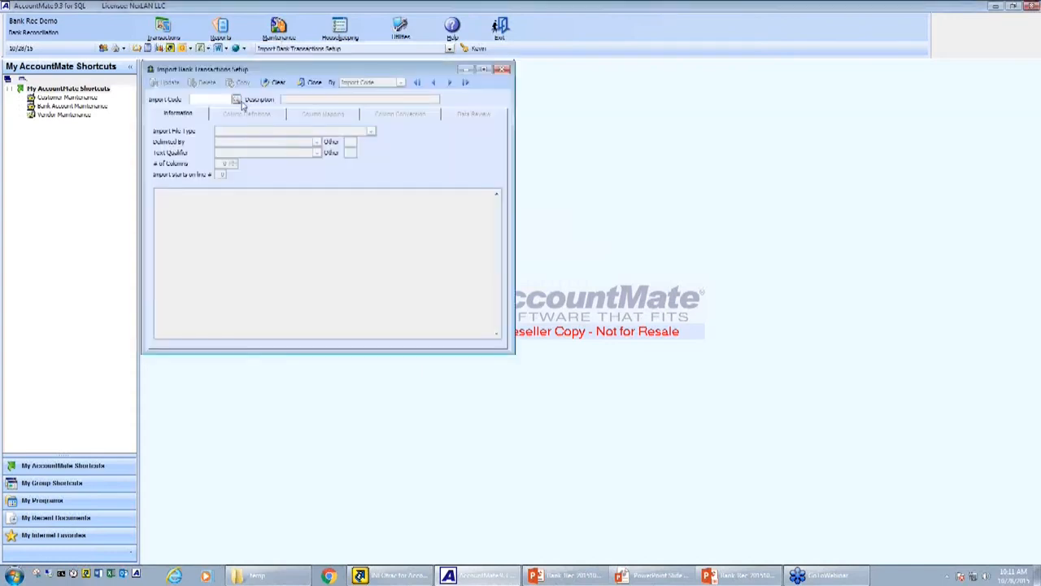
Set the OLDNAT import setup to start importing on line 2, update the record and close the setup.
left_click(417, 83)
left_click(222, 174)
type("2")
key("Tab")
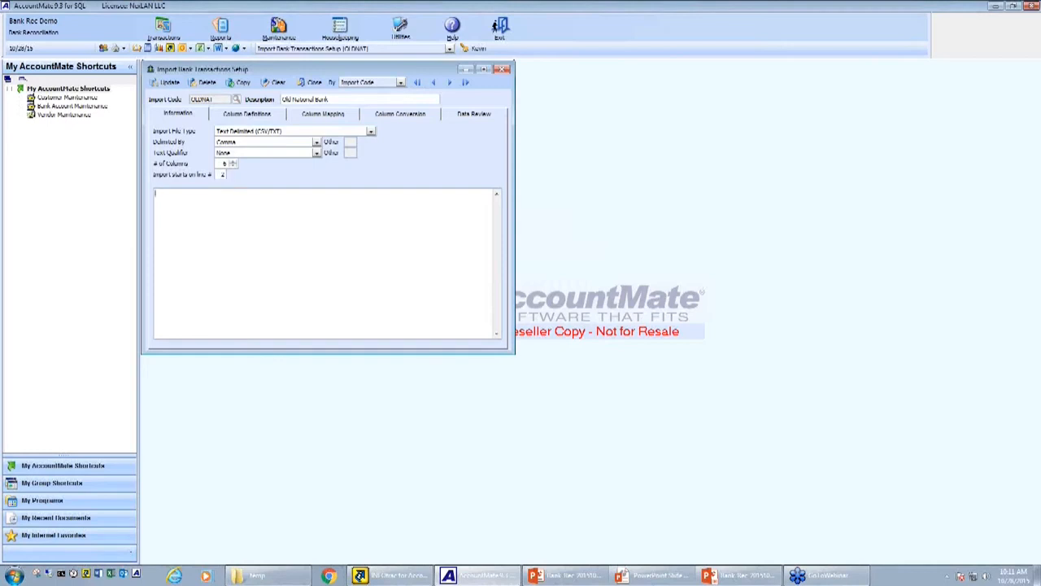
left_click(169, 82)
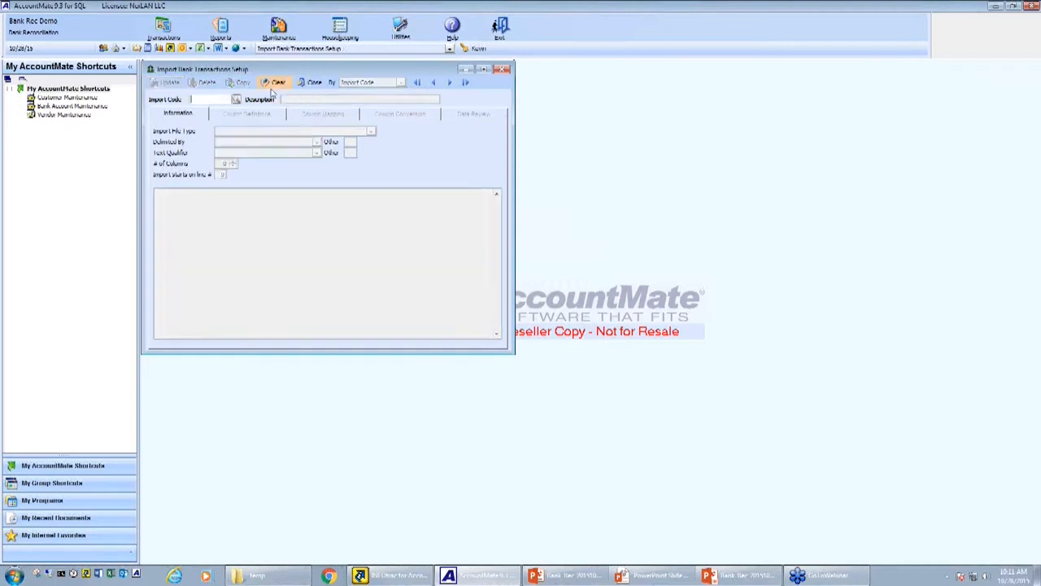
left_click(311, 83)
Open Import Bank Transactions and enter OLDNAT as both the bank number and the import code.
left_click(165, 32)
mouse_move(208, 78)
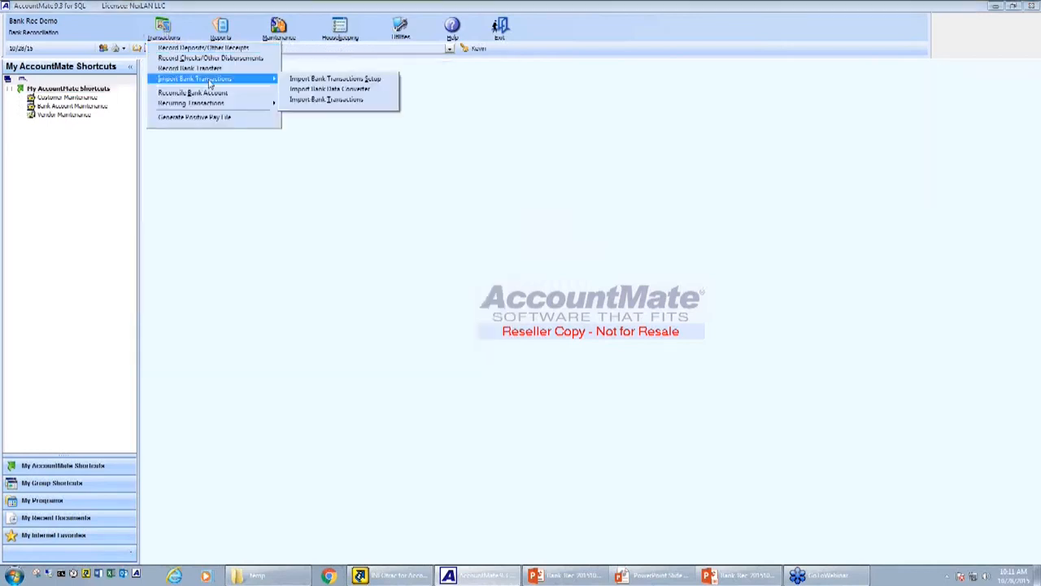
left_click(361, 101)
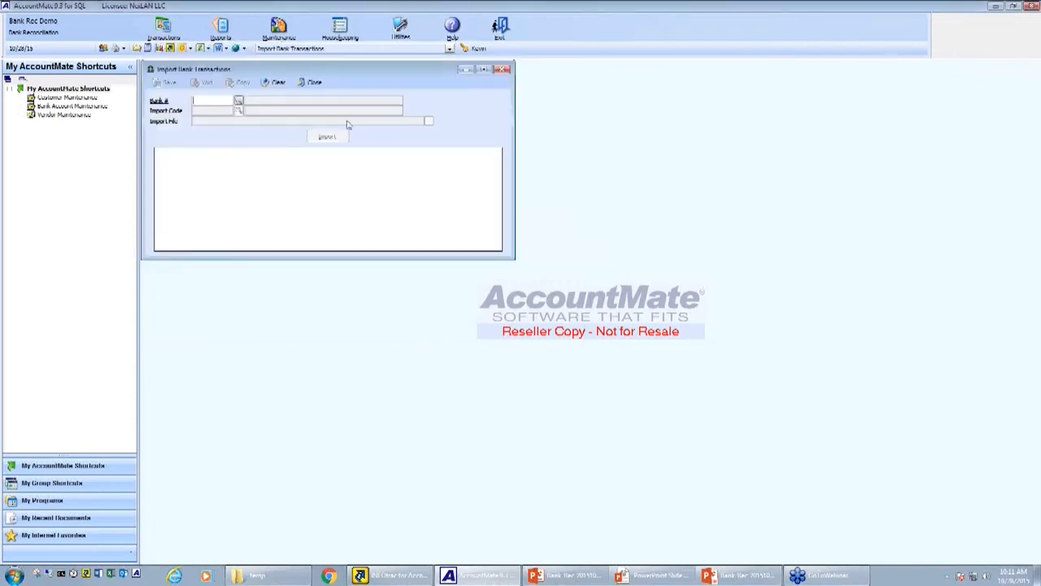
type("OLDNAT")
key("Tab")
type("OLDNAT")
key("Tab")
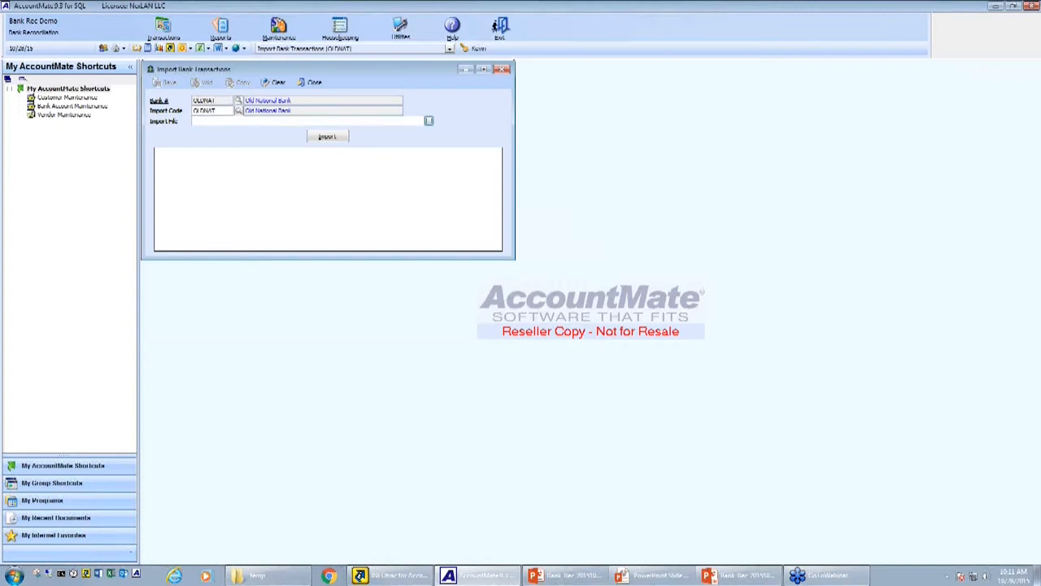
Import the file c:\temp\kestrou-sep2015.csv and look through the loaded transactions.
left_click(248, 123)
type("c:\\users")
type("bankrec")
type("sep2015")
type(".csv")
key("Return")
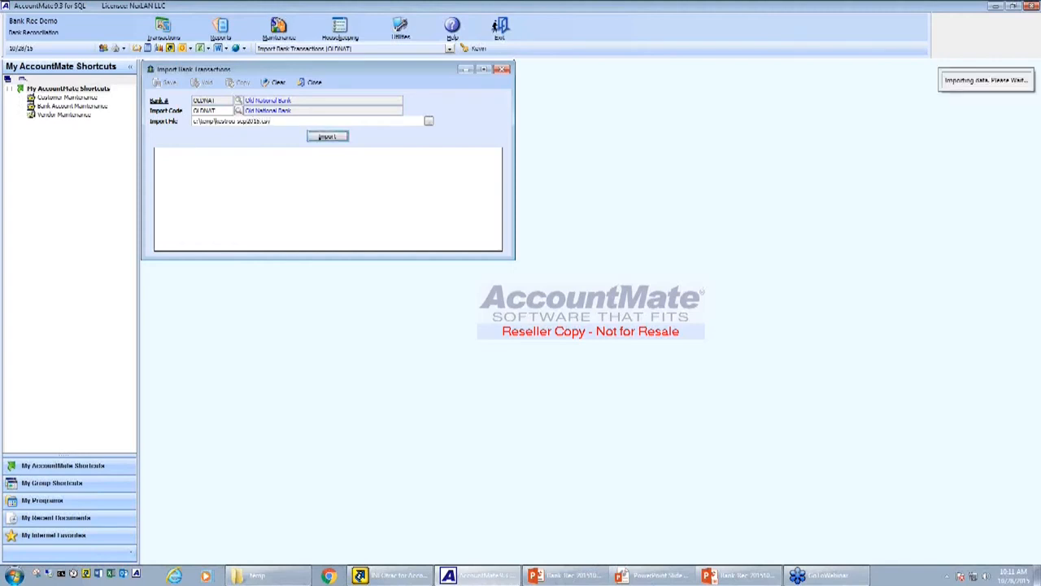
left_click(498, 168)
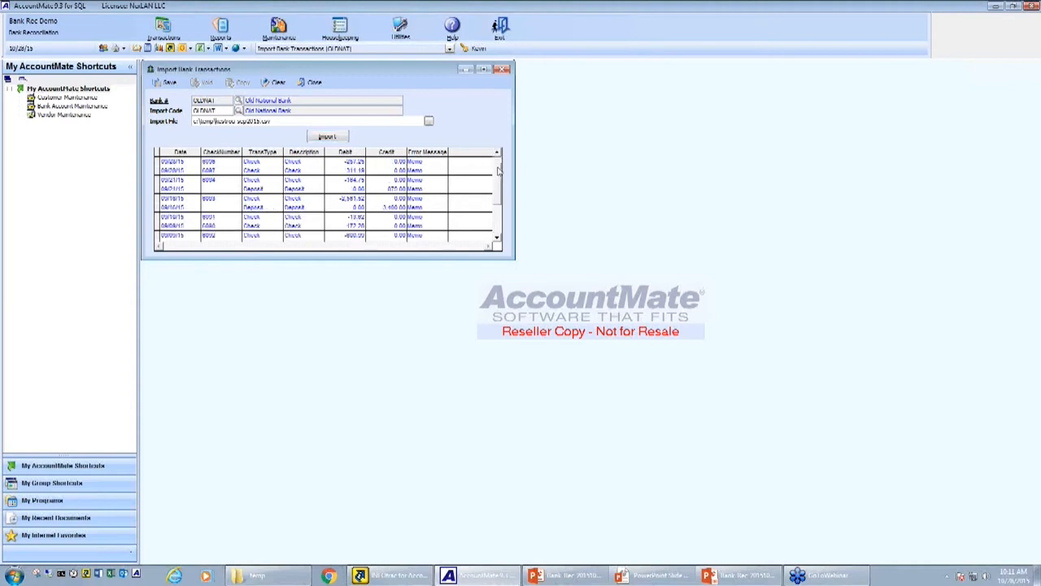
left_click(499, 152)
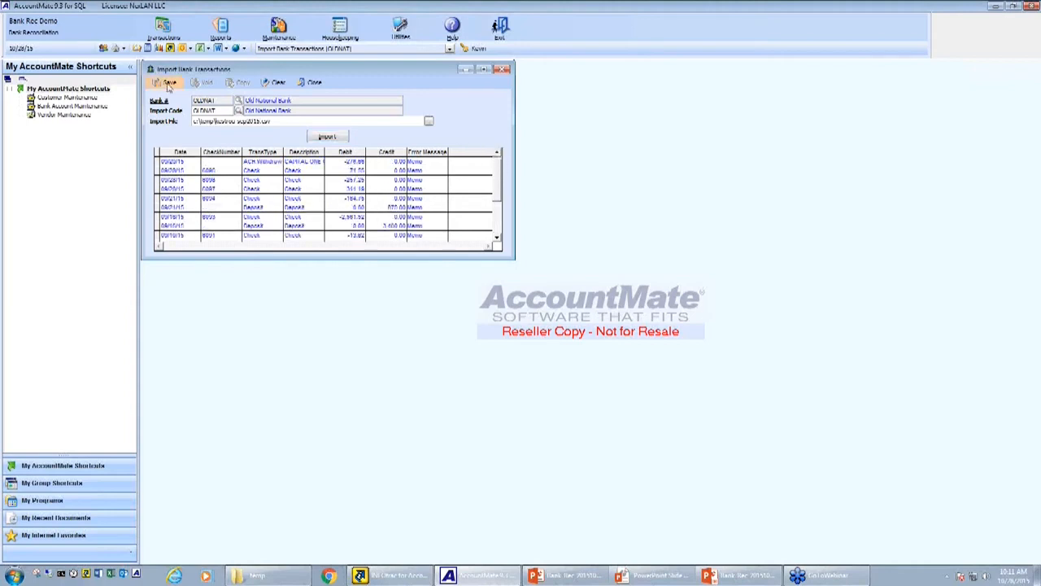
Save the imported bank transactions with automatic matching and close the import window.
left_click(167, 82)
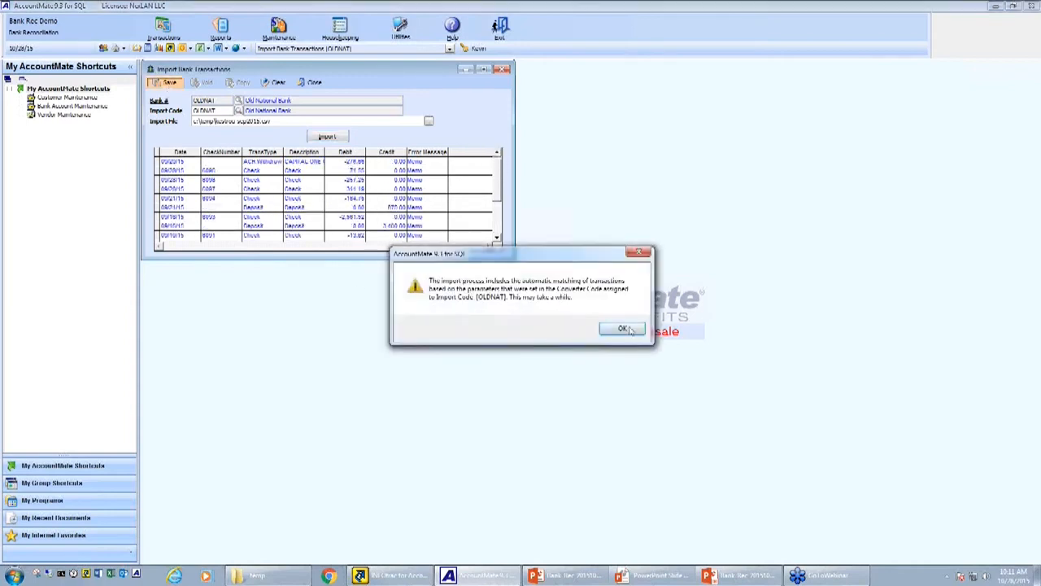
left_click(623, 330)
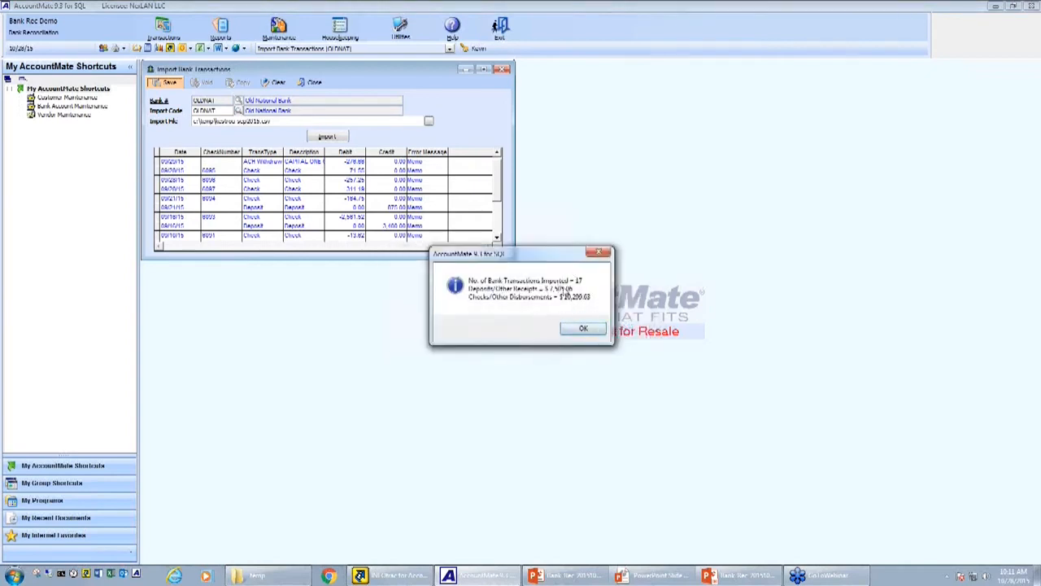
left_click(594, 333)
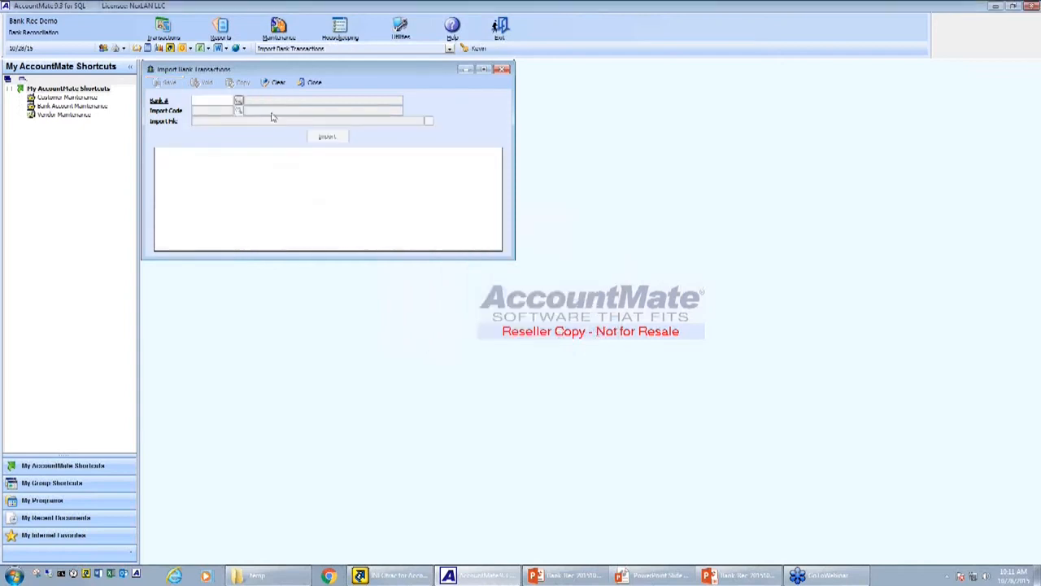
left_click(313, 84)
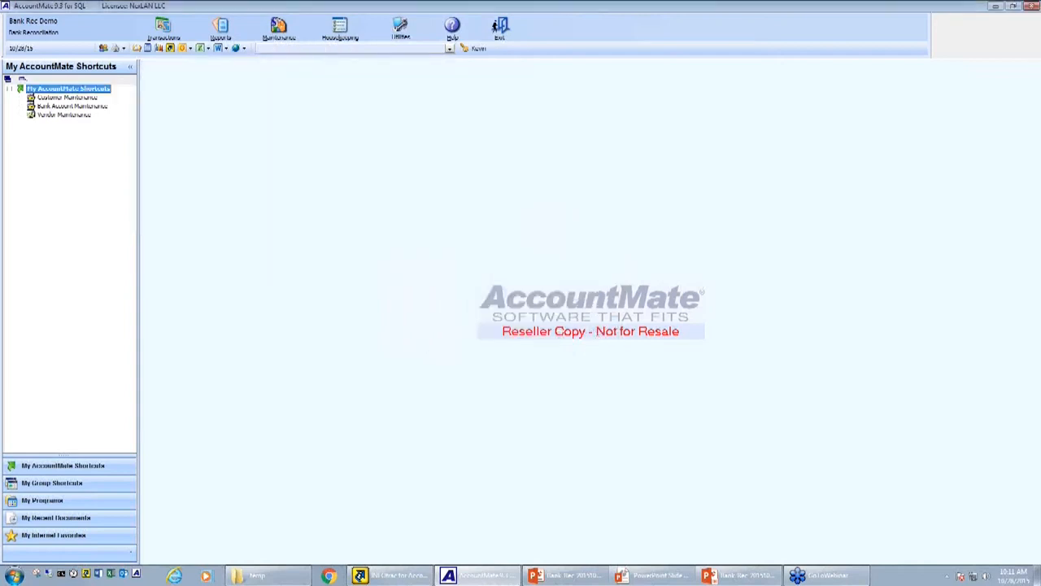
Show the Reconciliation Process slide in the PowerPoint presentation, then switch back to AccountMate.
left_click(654, 575)
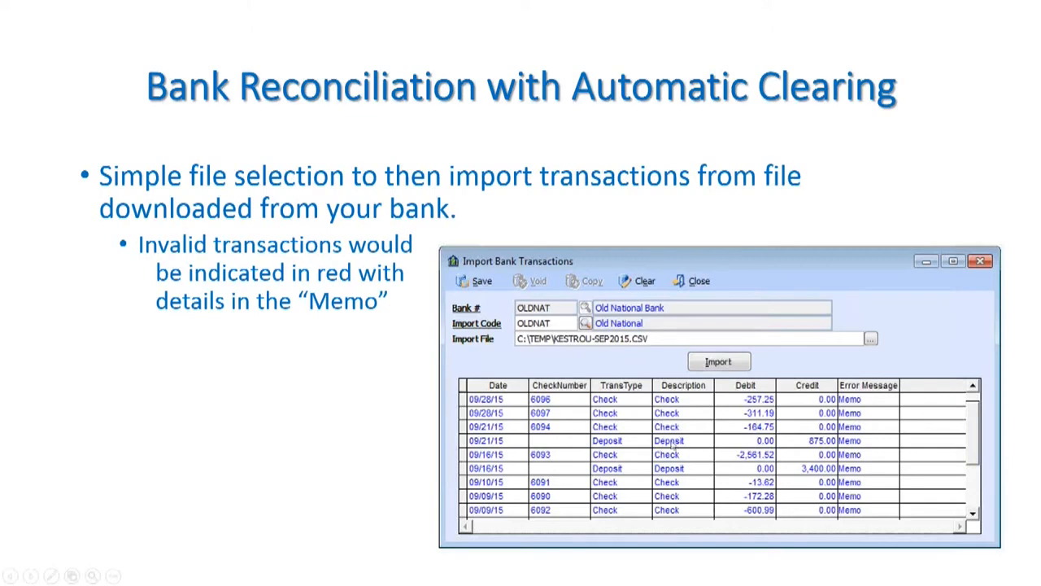
left_click(623, 458)
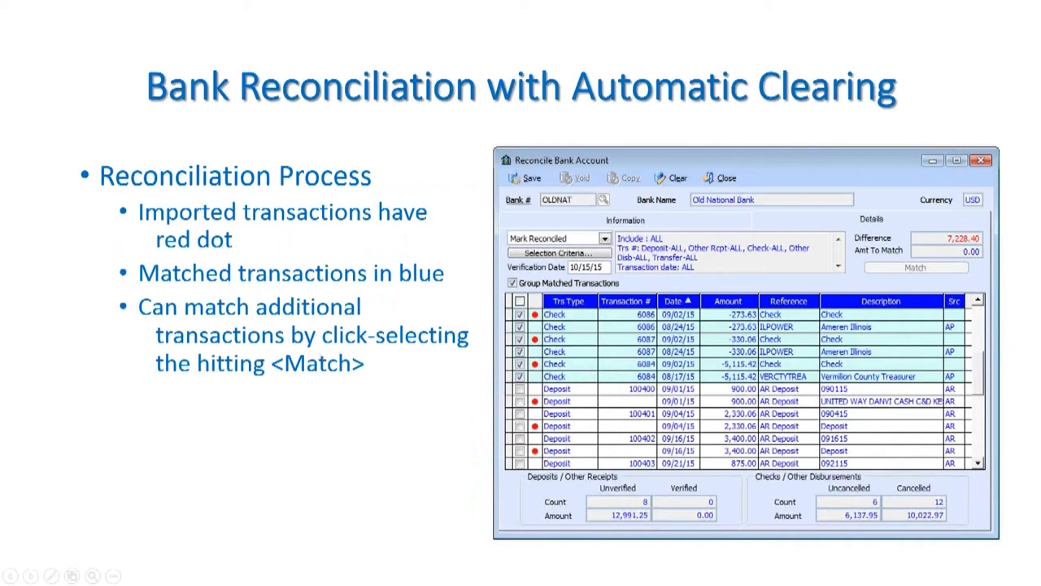
key("alt+Tab")
key("alt+Tab")
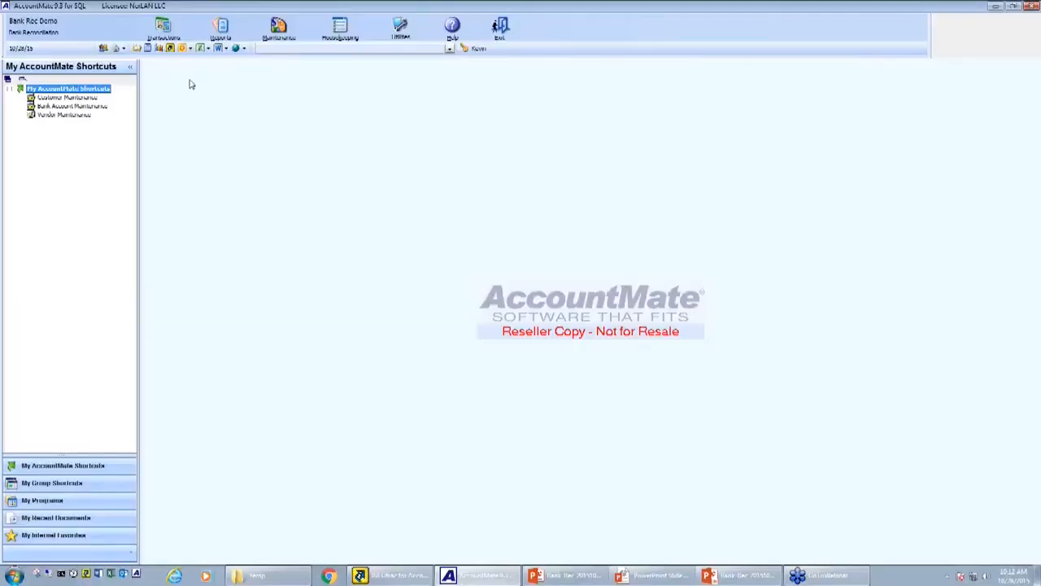
Open Reconcile Bank Account and load bank OLDNAT.
left_click(167, 34)
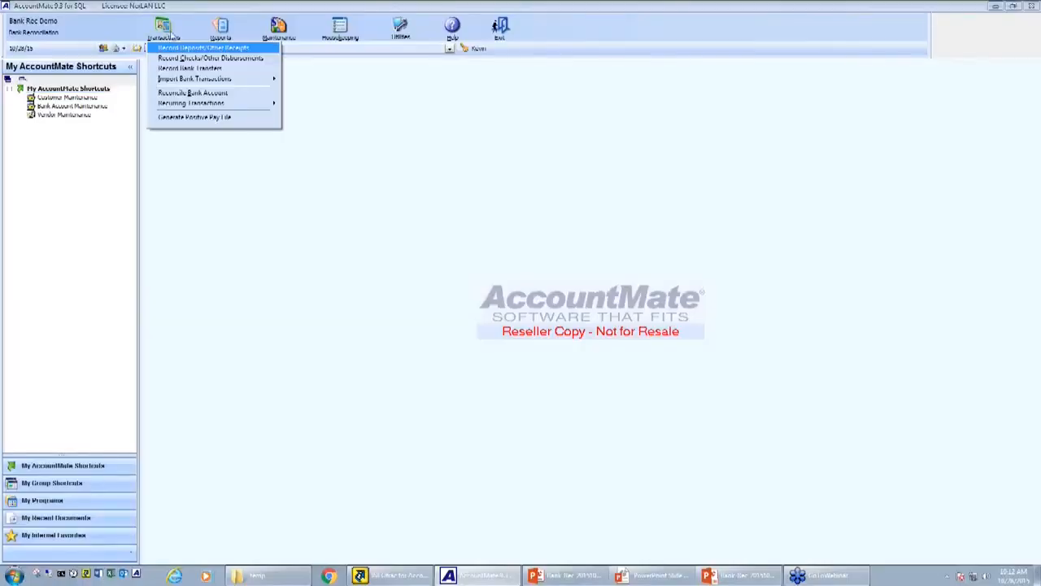
mouse_move(187, 78)
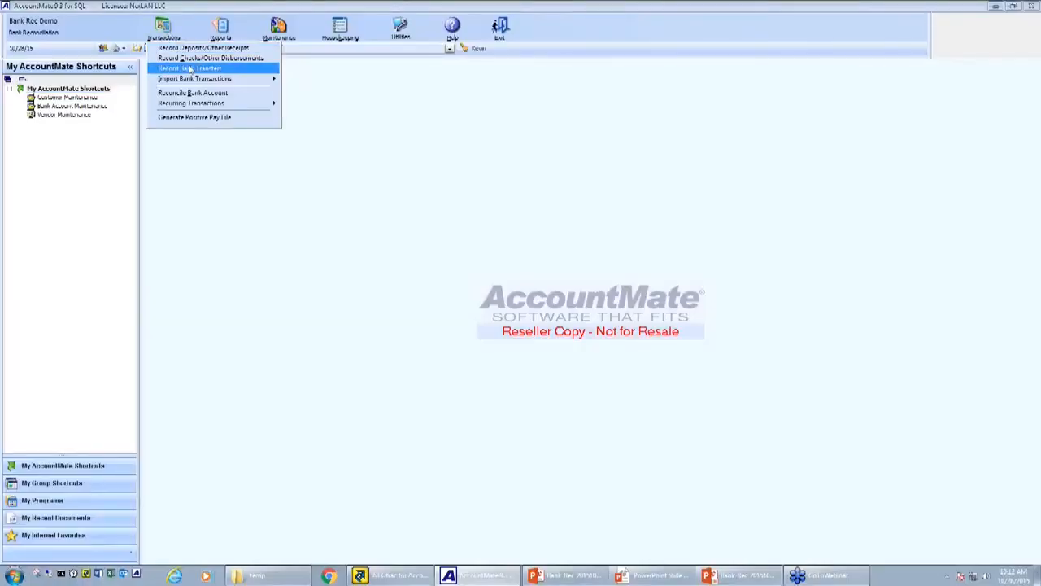
left_click(191, 93)
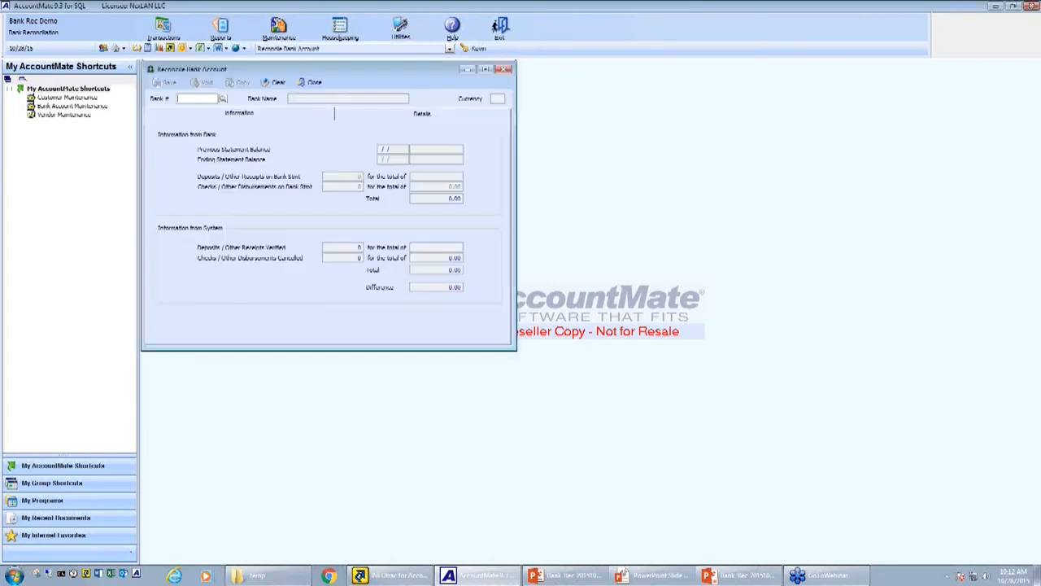
type("CHECKI")
key("BackSpace")
key("BackSpace")
key("BackSpace")
key("BackSpace")
type("DNAT")
key("Tab")
key("Tab")
key("Tab")
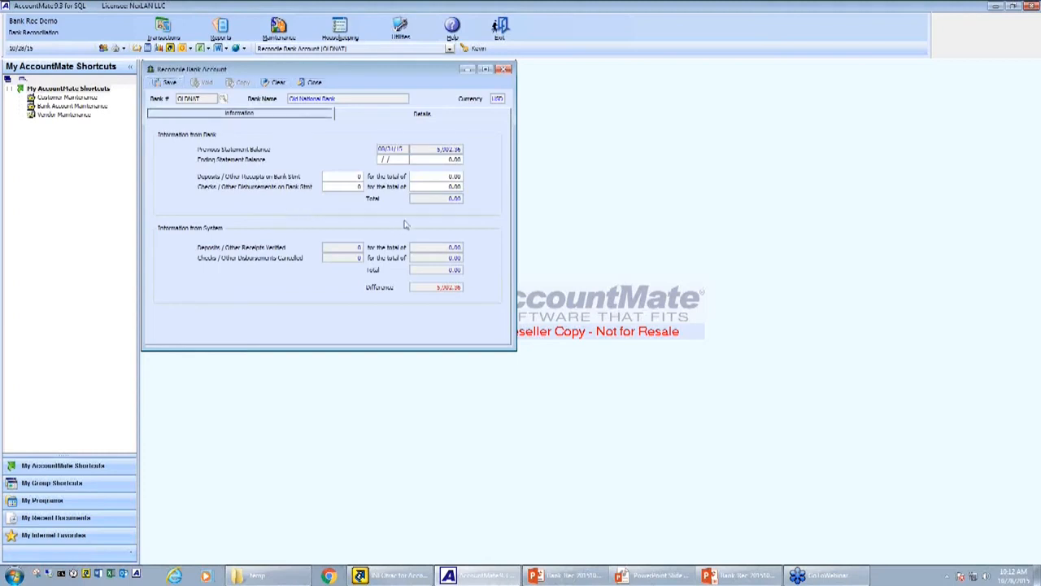
Set the ending statement balance to 3,107.79 with the date 09/30/15.
left_click(397, 161)
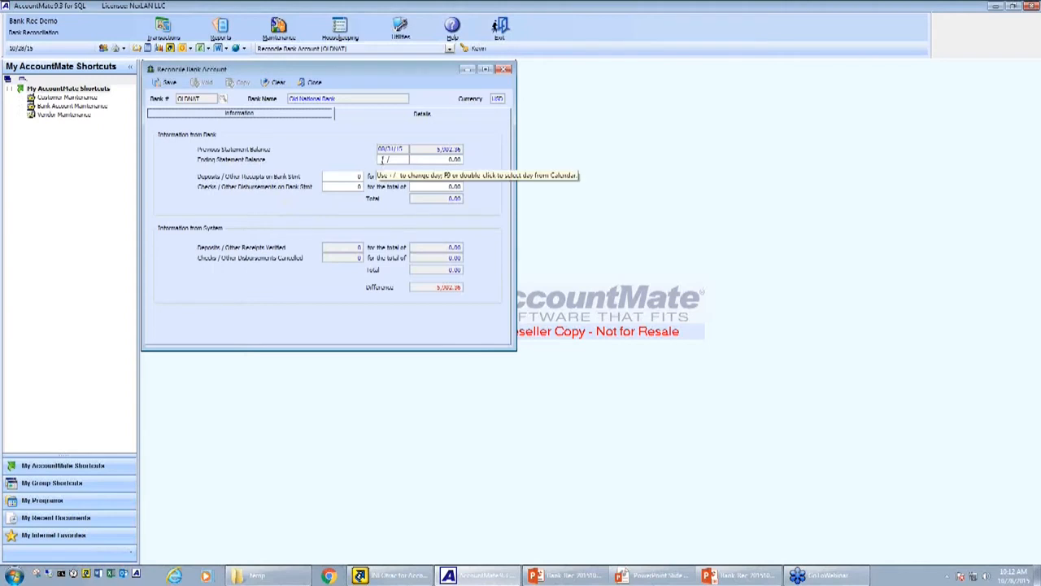
key("Home")
type("09/30/15")
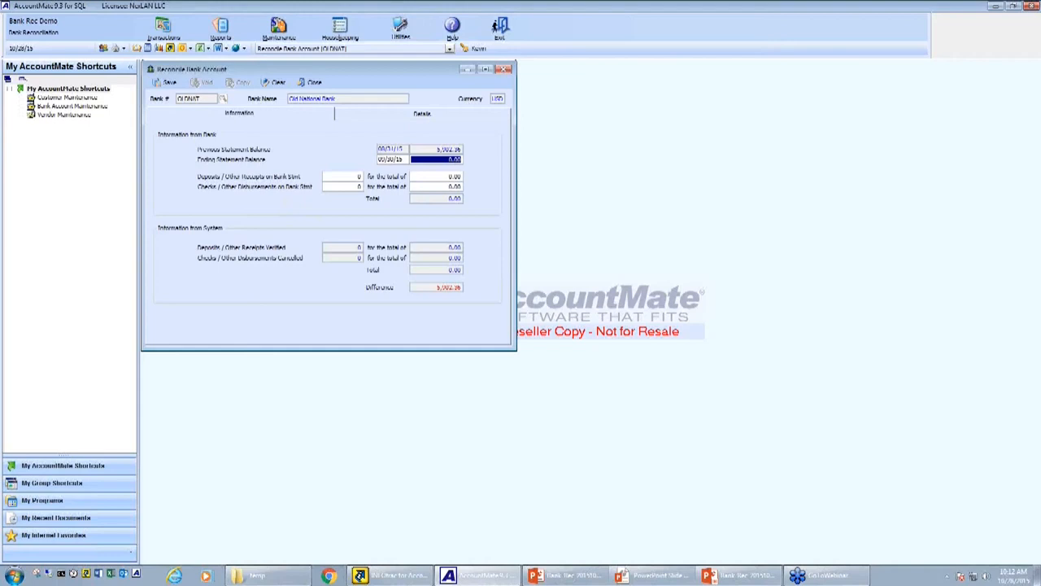
type("1,107")
type(".79")
key("Tab")
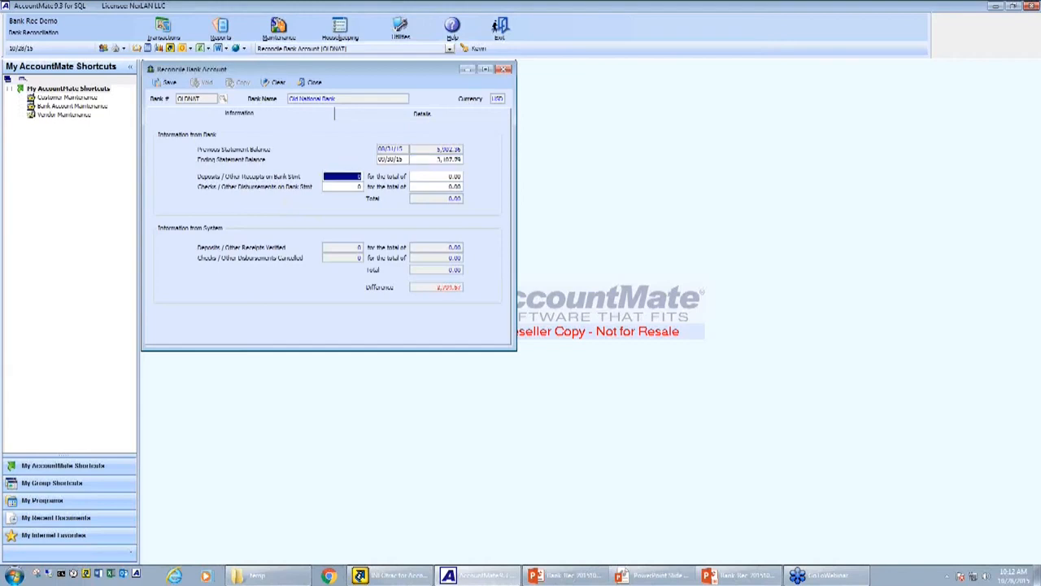
Load all transaction types, numbers and dates into the reconciliation details through the selection criteria.
left_click(382, 119)
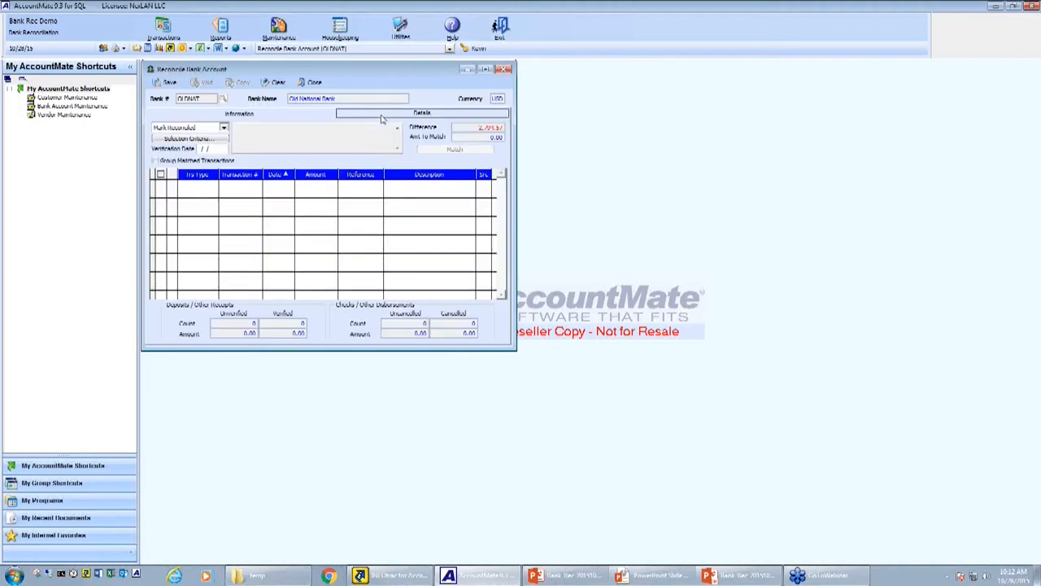
left_click(204, 146)
left_click(569, 382)
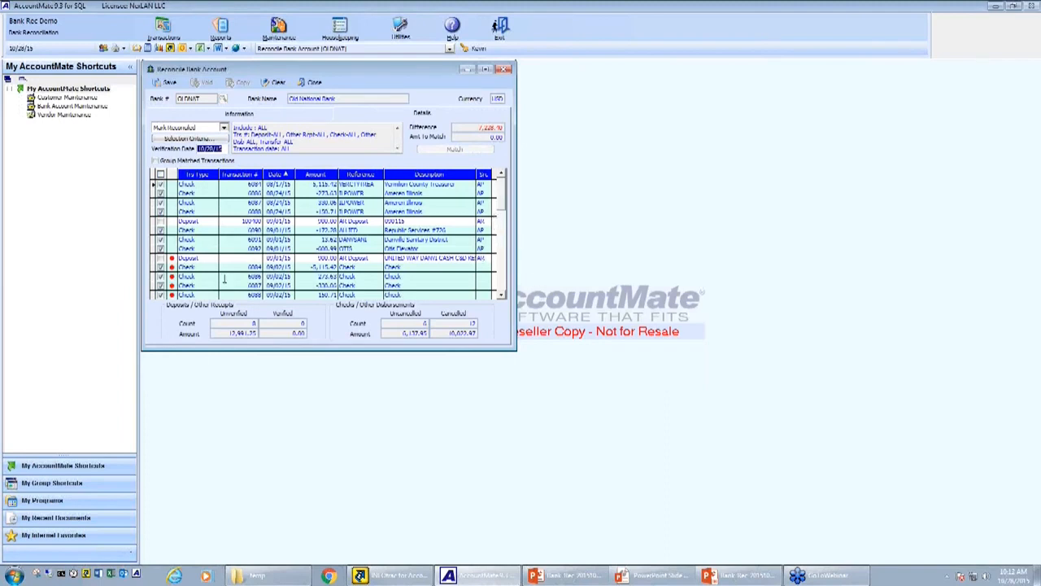
Sort the reconciliation transactions by transaction number and then by amount, examining matched and unmatched entries.
left_click(232, 173)
scroll(445, 233, "down", 2)
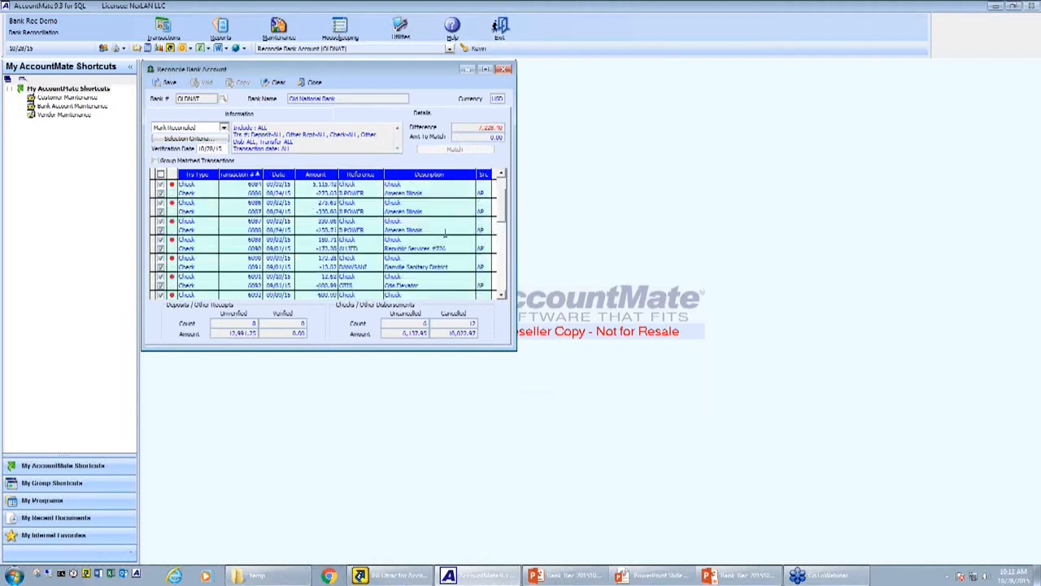
scroll(445, 234, "up", 1)
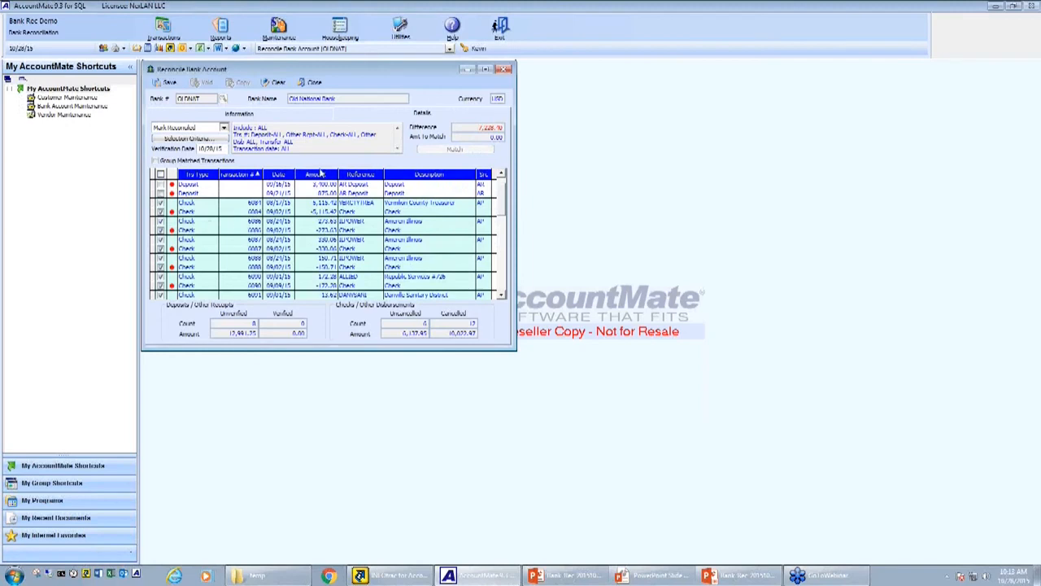
left_click(324, 174)
scroll(357, 249, "down", 3)
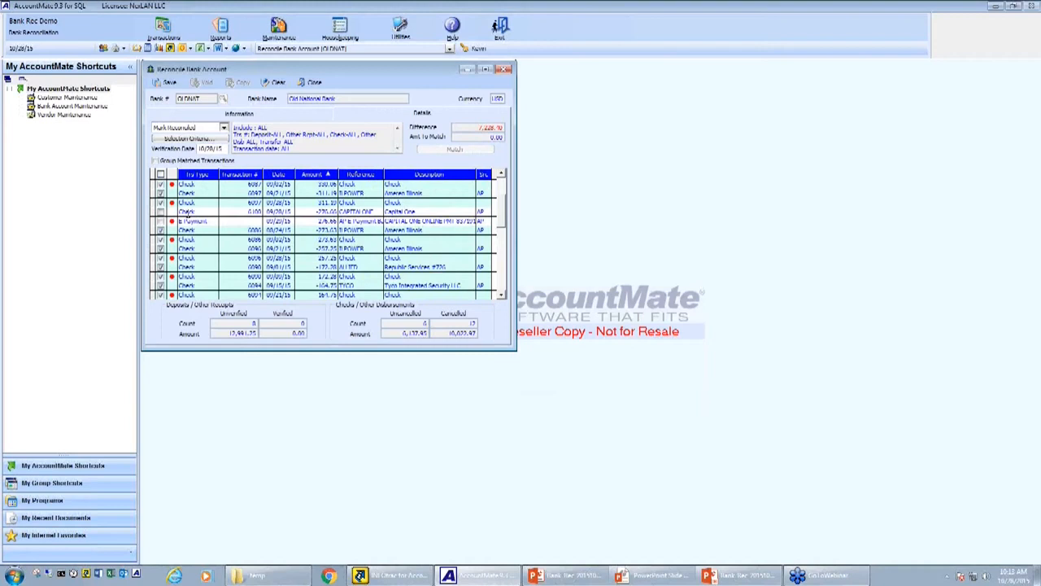
Match the 276.66 Capital One check with the imported E Payment for the same amount.
left_click(187, 211)
left_click(186, 220)
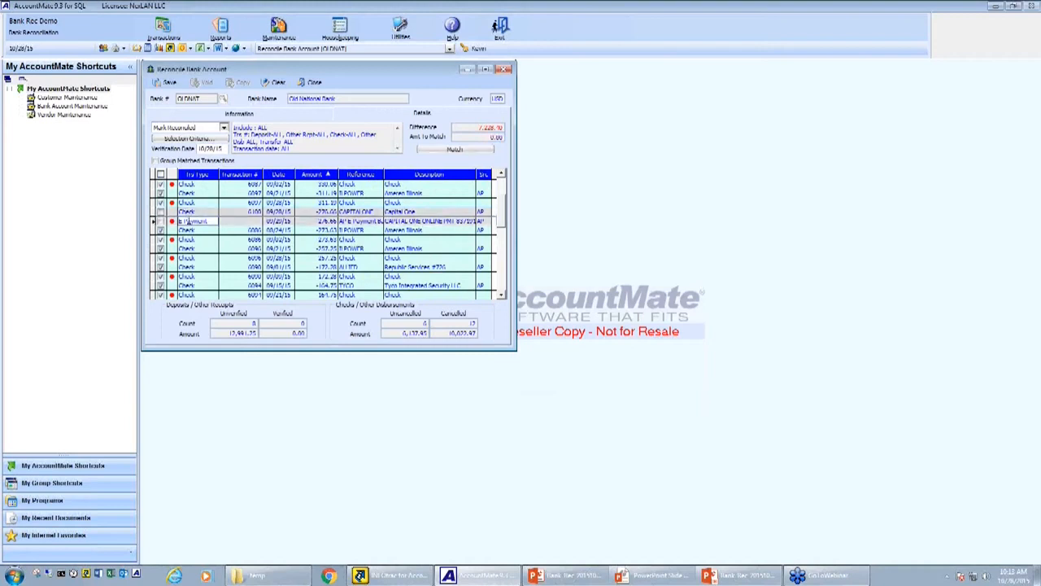
left_click(440, 153)
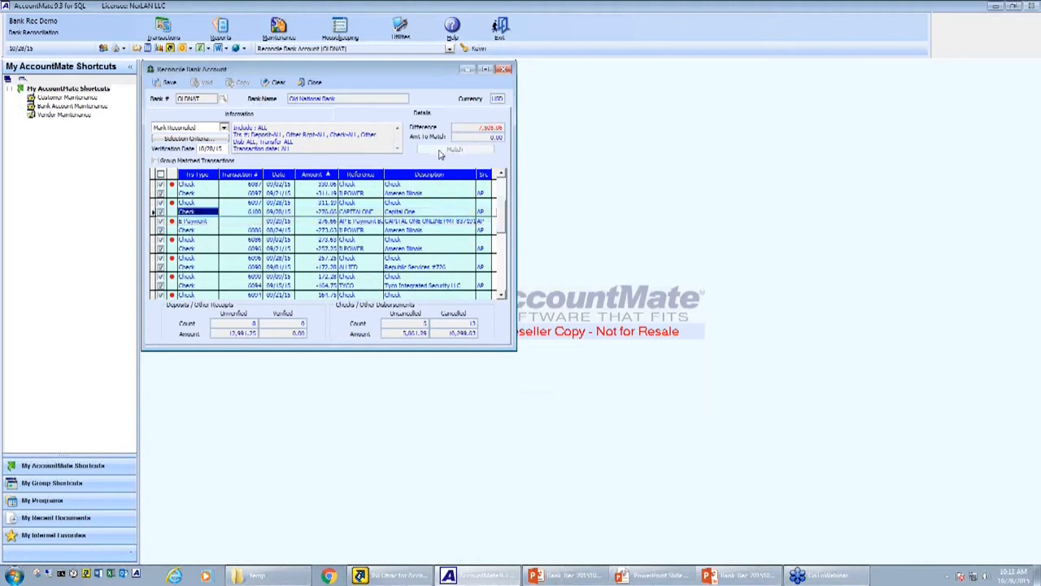
left_click(502, 281)
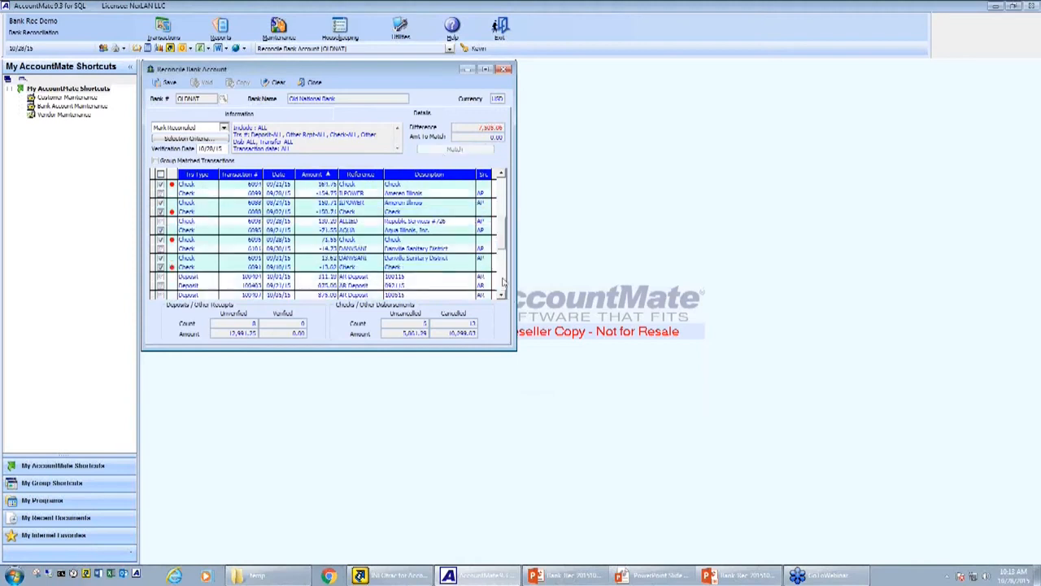
left_click(500, 295)
left_click(500, 296)
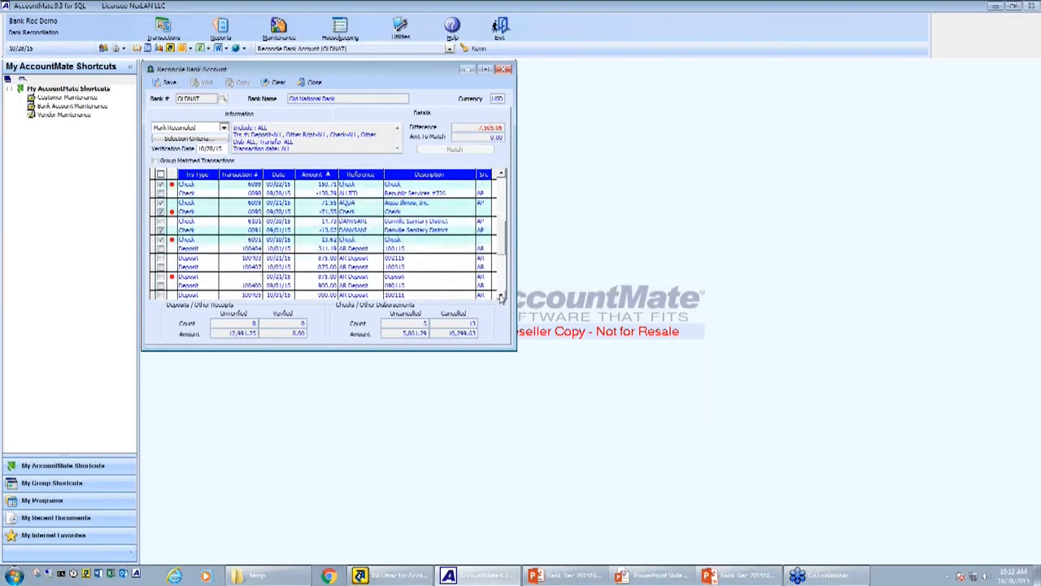
left_click(500, 295)
left_click(500, 295)
left_click(210, 221)
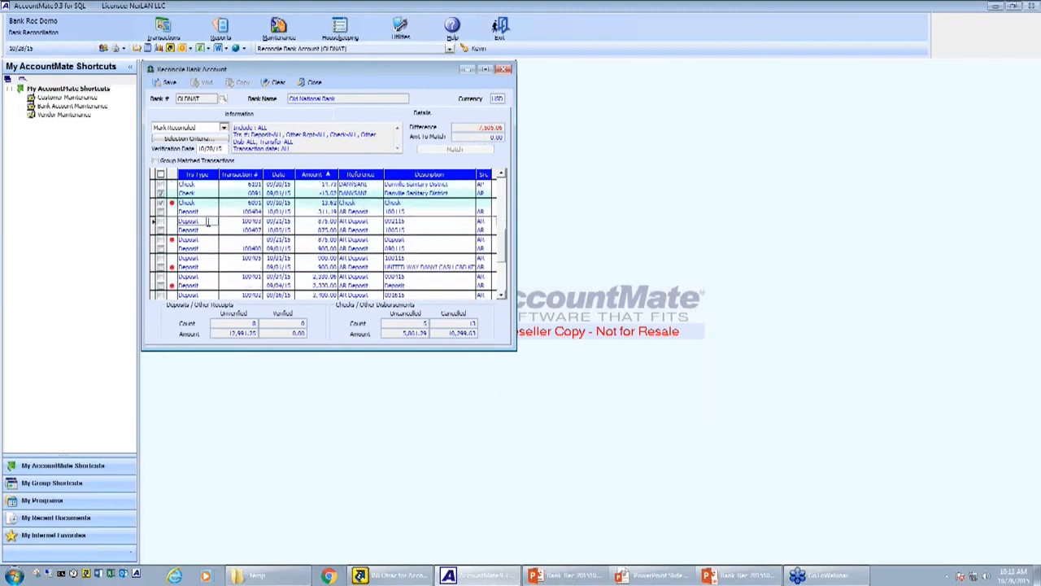
left_click(208, 230, "ctrl")
left_click(209, 222, "ctrl")
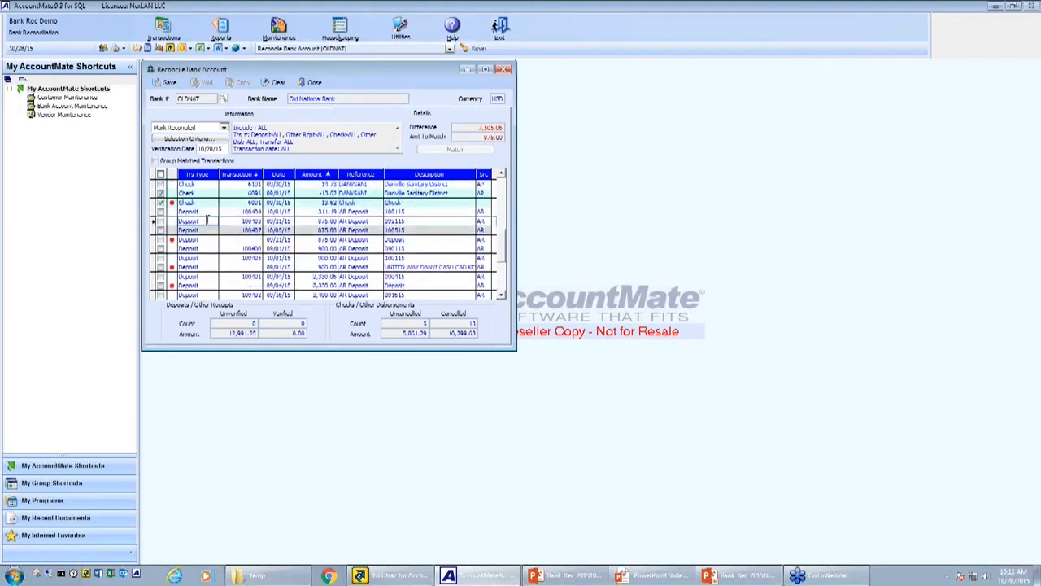
left_click(443, 150)
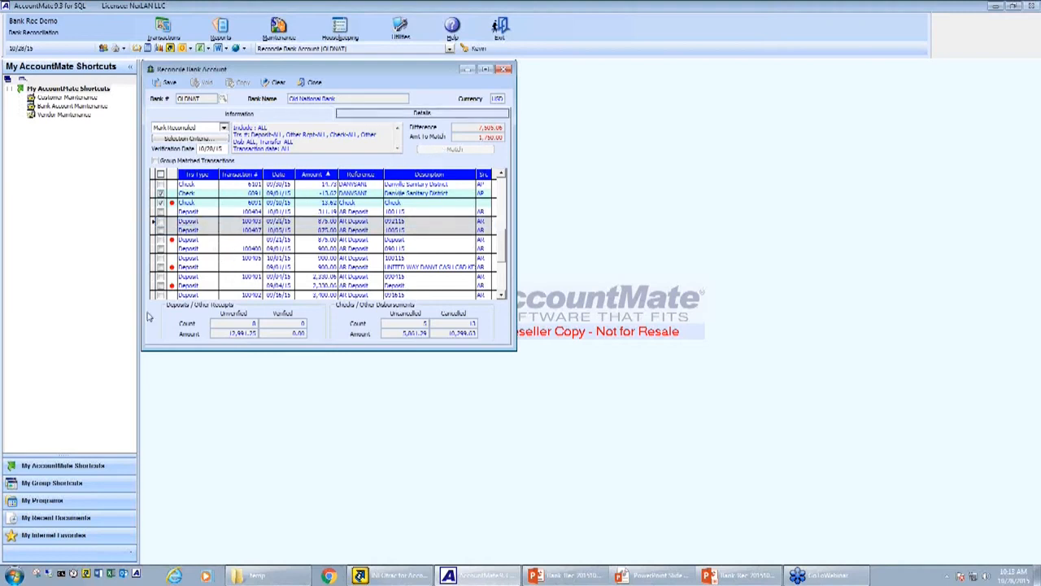
left_click(206, 240)
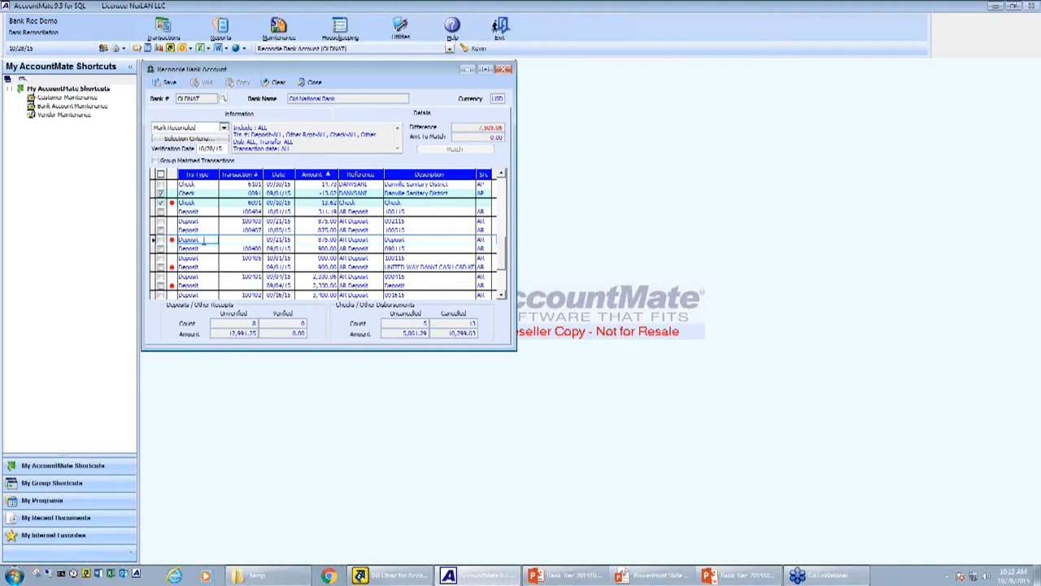
Match the 875.00 deposit of 09/21/15 and the 900.00 deposit of 09/01/15 with their imported bank deposits of the same dates.
double_click(201, 222)
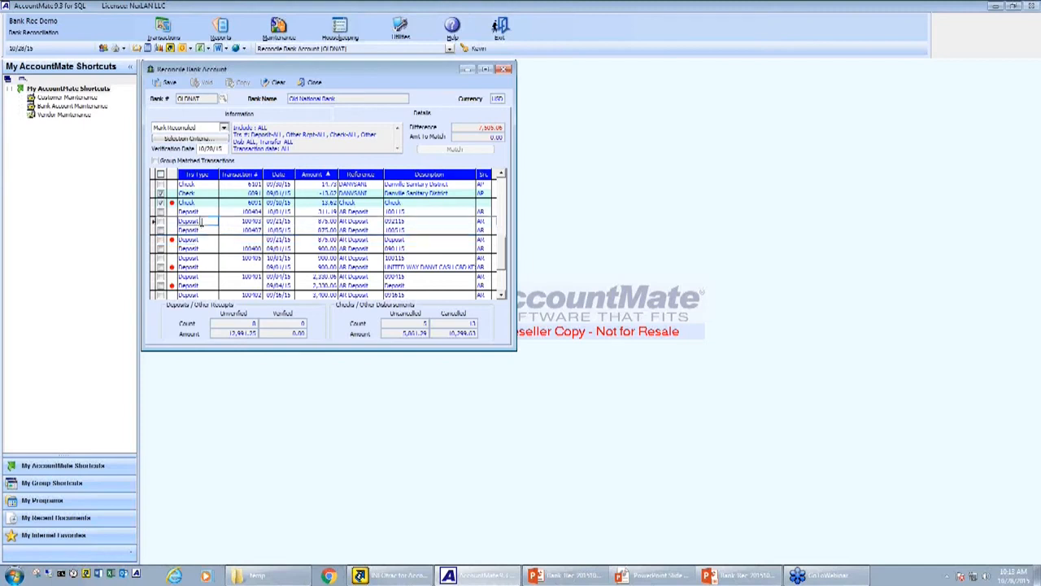
double_click(202, 240)
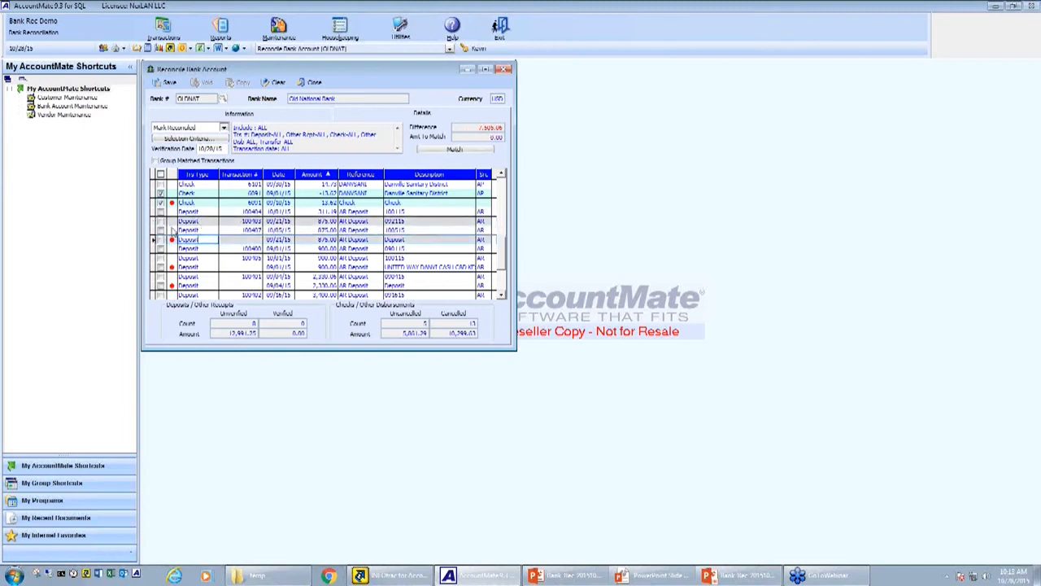
left_click(447, 152)
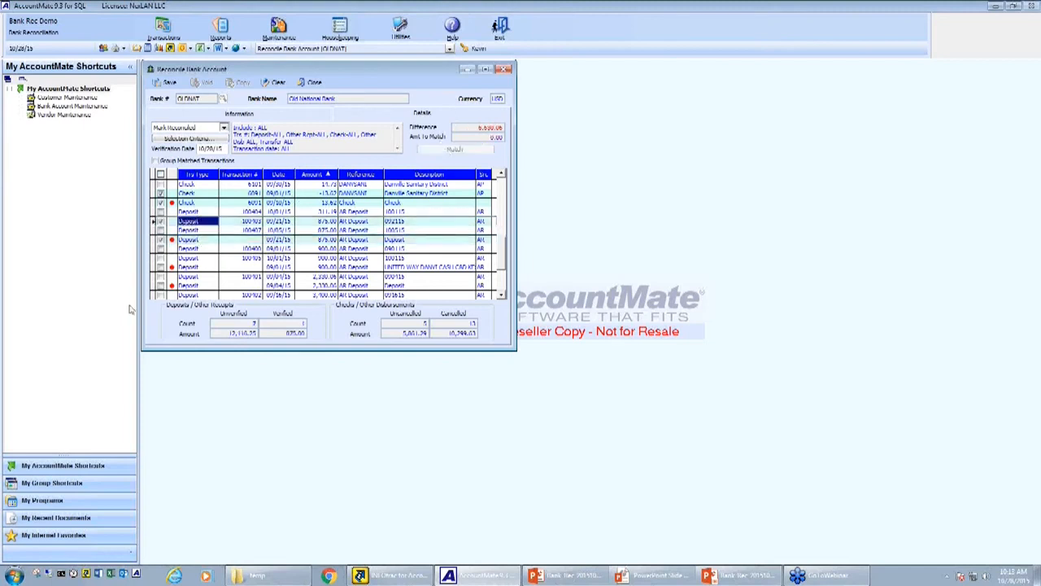
left_click(200, 267)
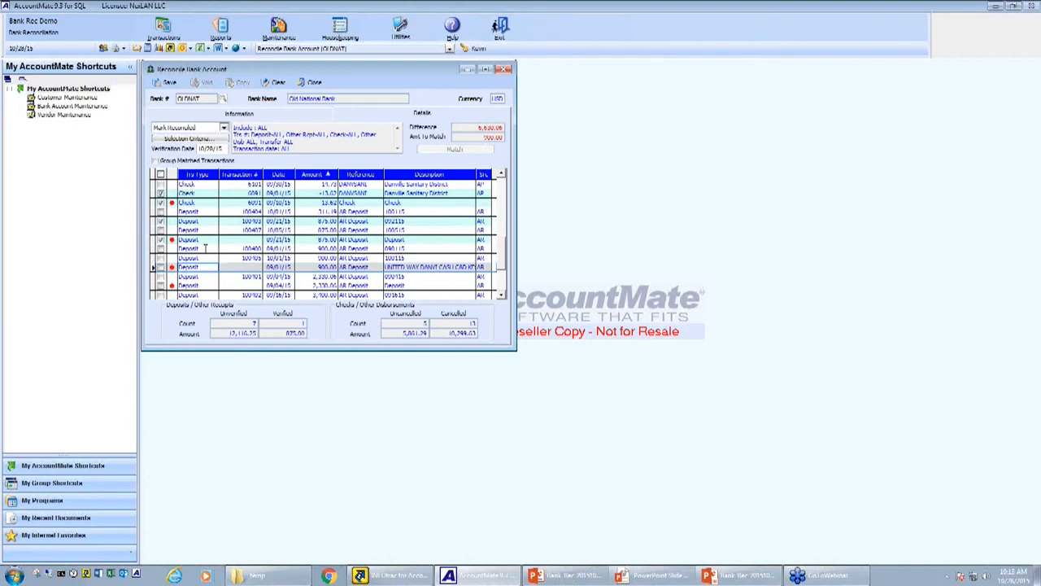
left_click(205, 248)
left_click(447, 151)
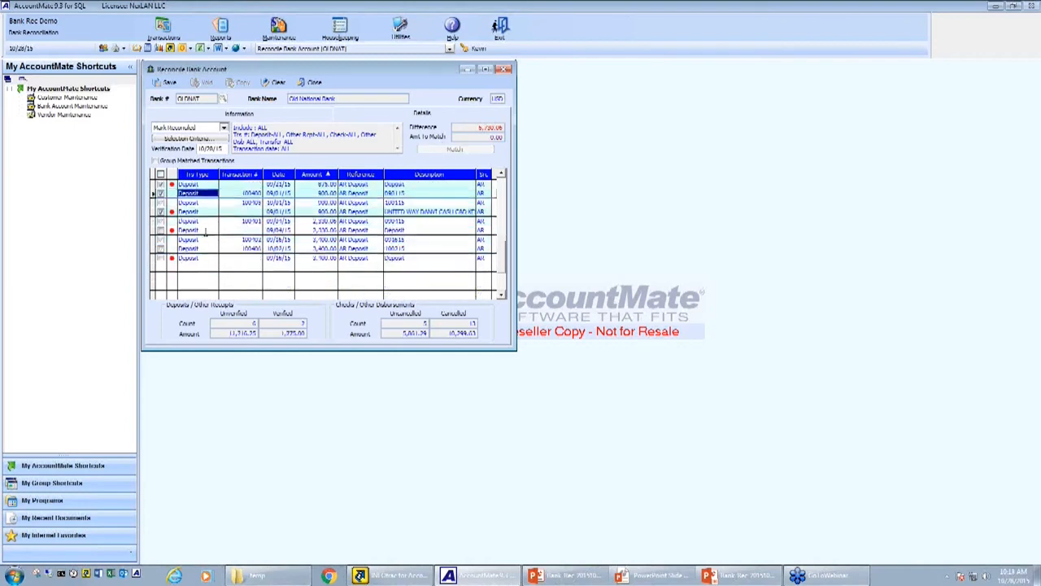
Match the 2,330.06 deposit of 09/04/15 and the 3,400.00 deposit of 09/16/15 with their imported bank deposits.
left_click(205, 231)
left_click(205, 241)
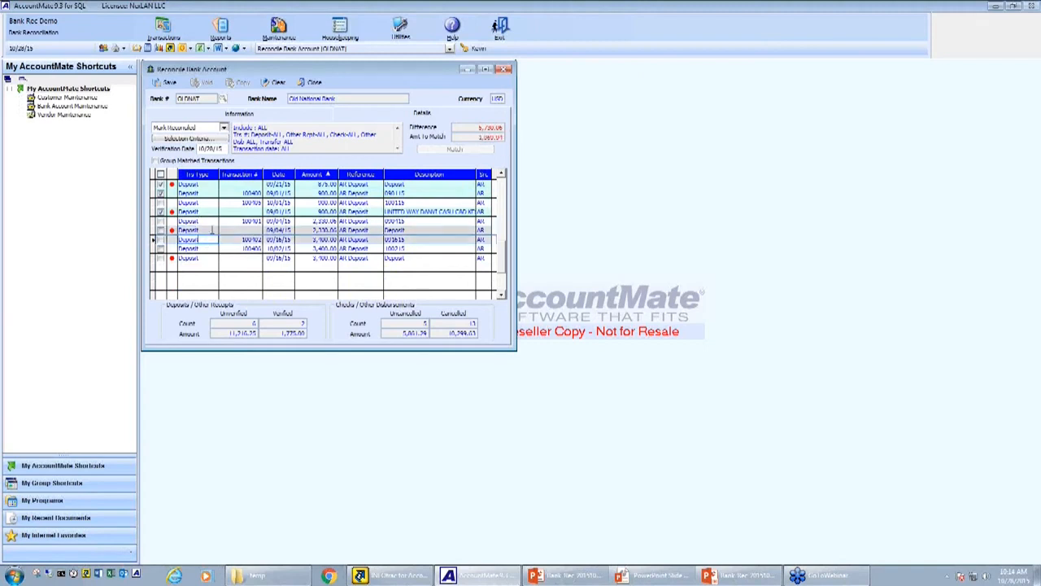
left_click(210, 221)
left_click(206, 240)
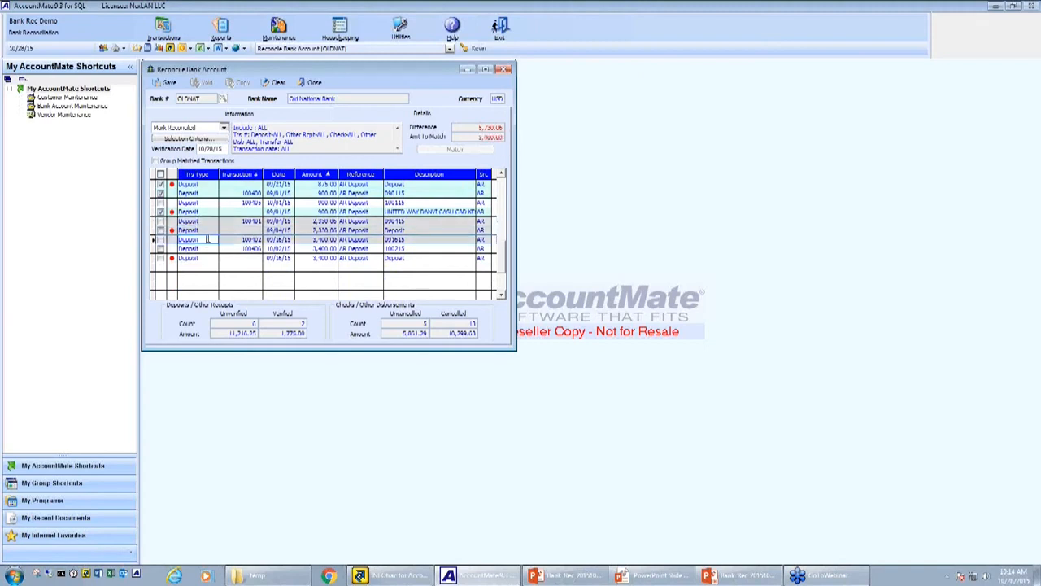
left_click(469, 151)
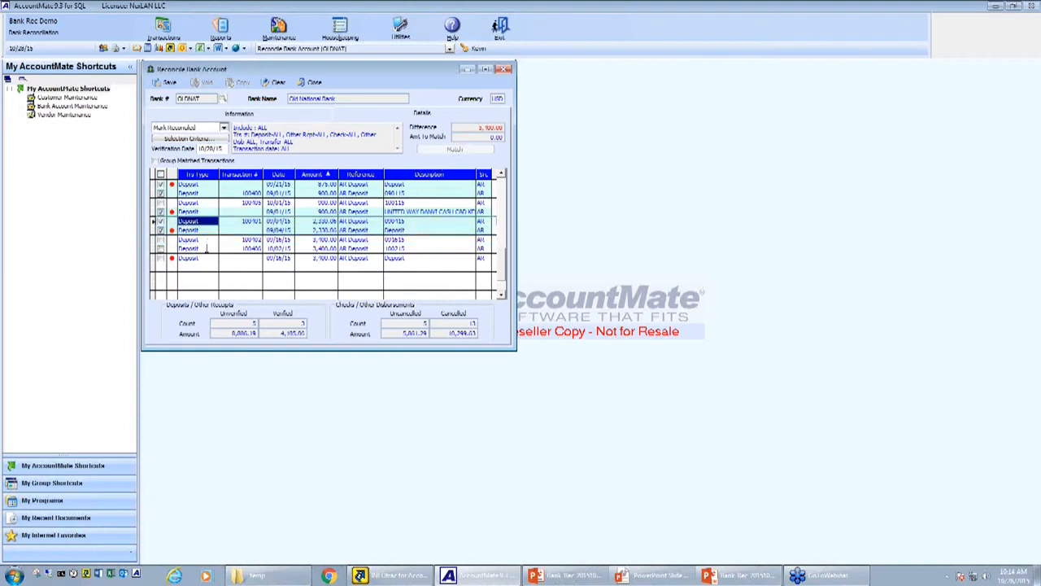
left_click(209, 259)
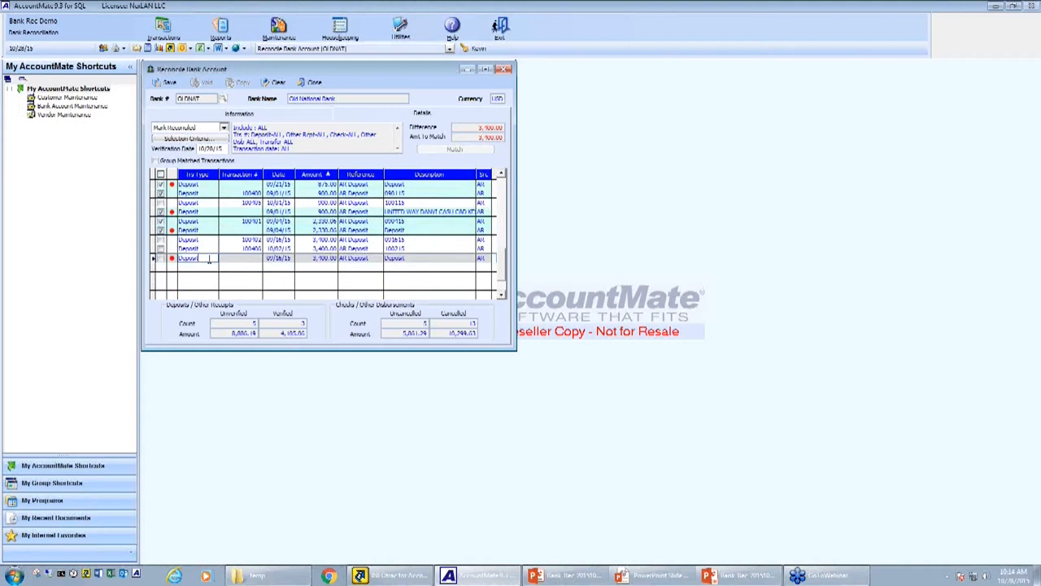
left_click(209, 239)
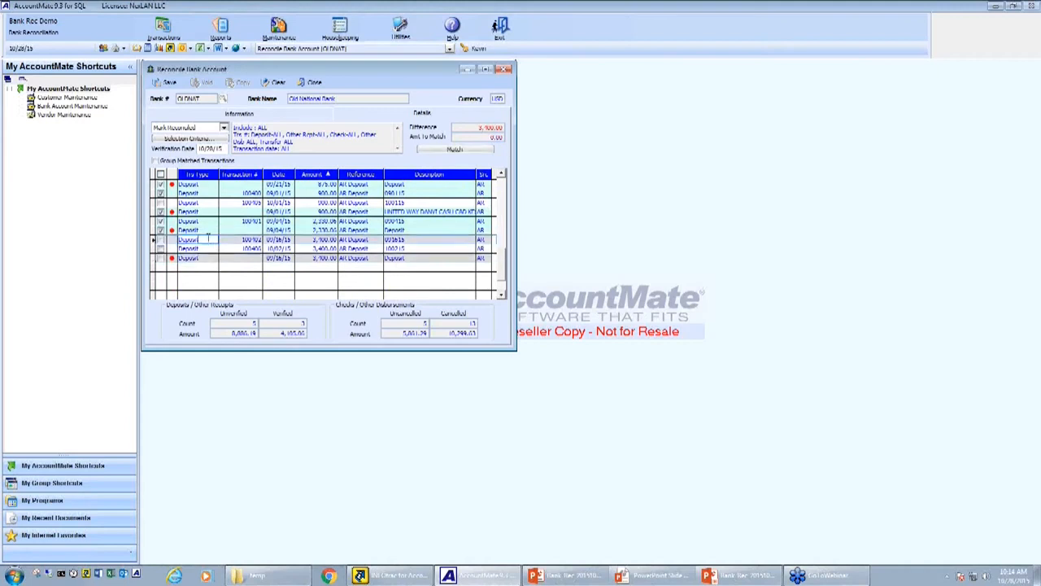
left_click(441, 151)
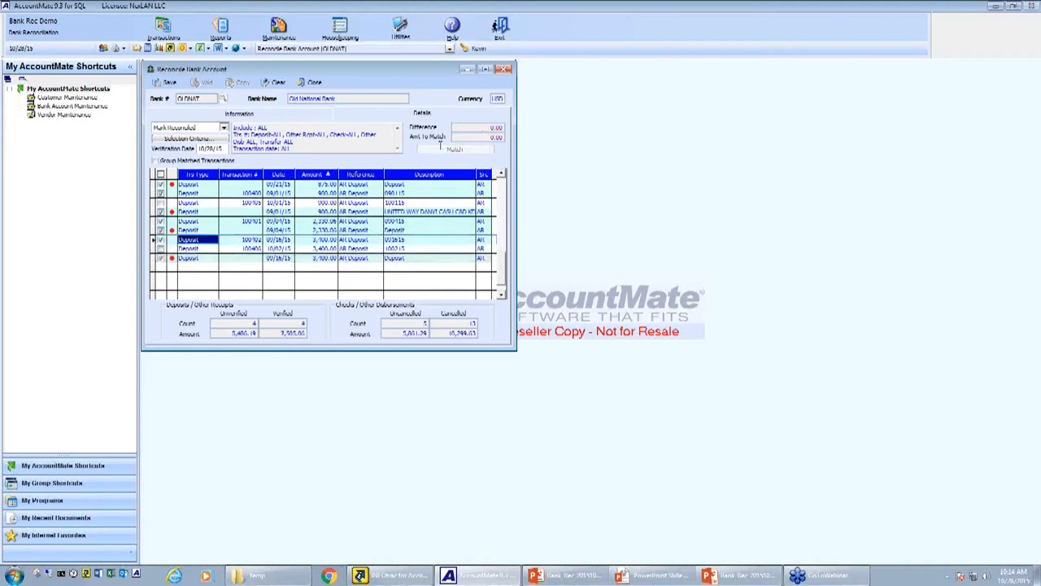
Enter the bank statement totals as 4 deposits or other receipts for 7,505.06 and 13 checks or other disbursements for 10,299.63.
scroll(390, 254, "up", 6)
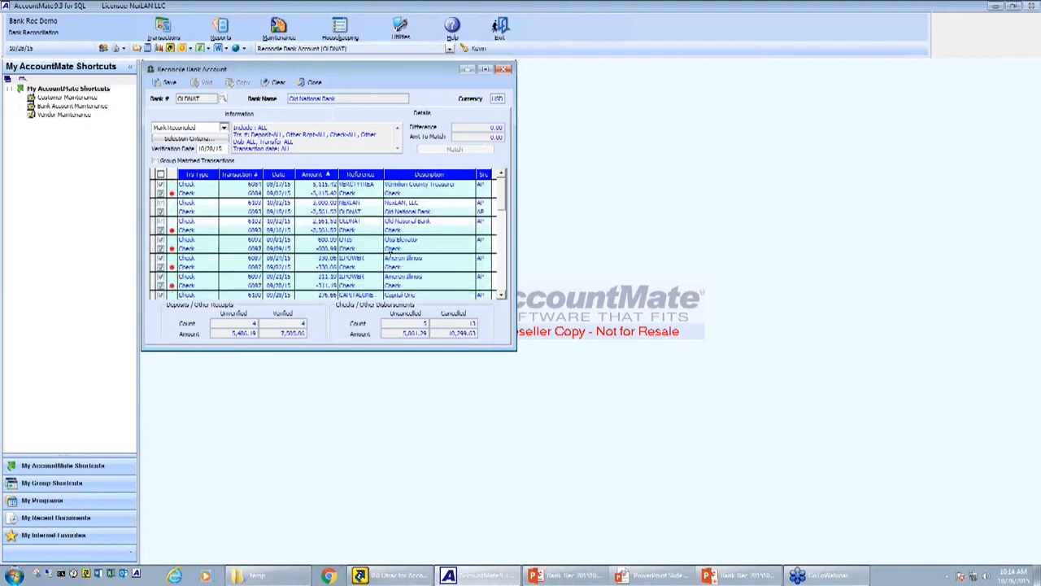
left_click(234, 114)
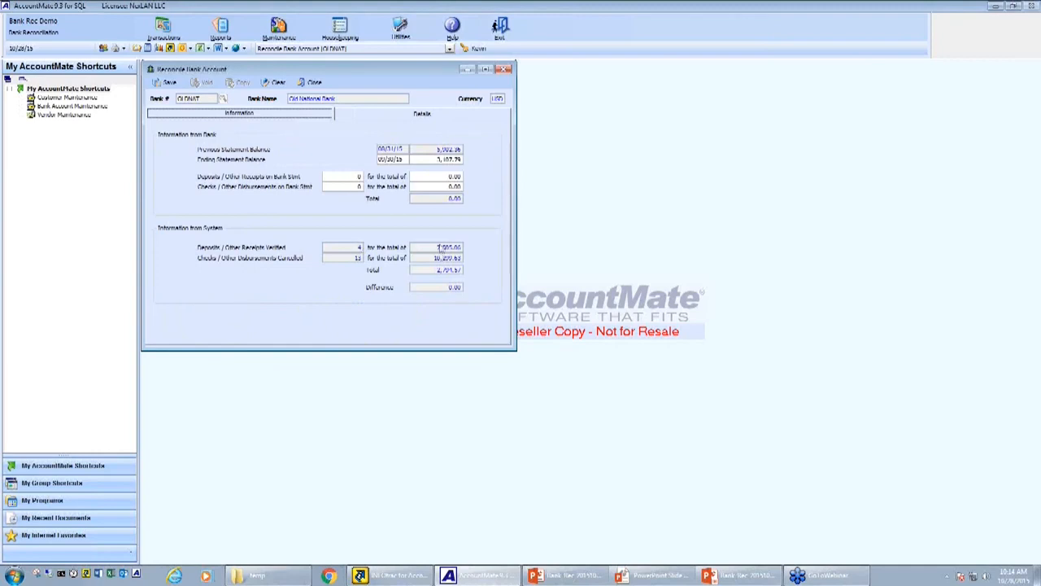
left_click(331, 176)
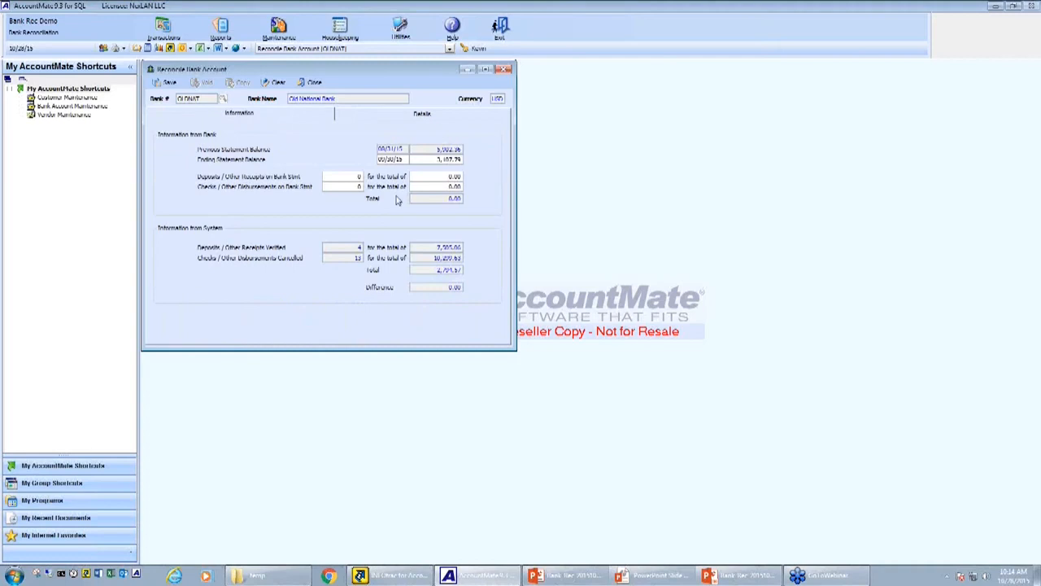
type("1")
key("Tab")
type("7505")
key("Tab")
type("13")
key("Tab")
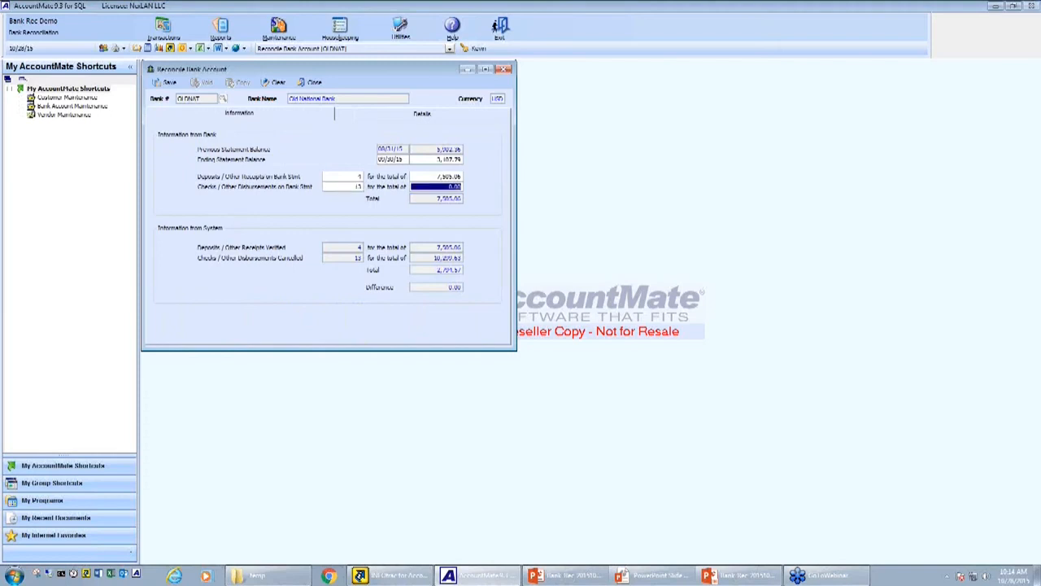
type("10299.63")
key("Tab")
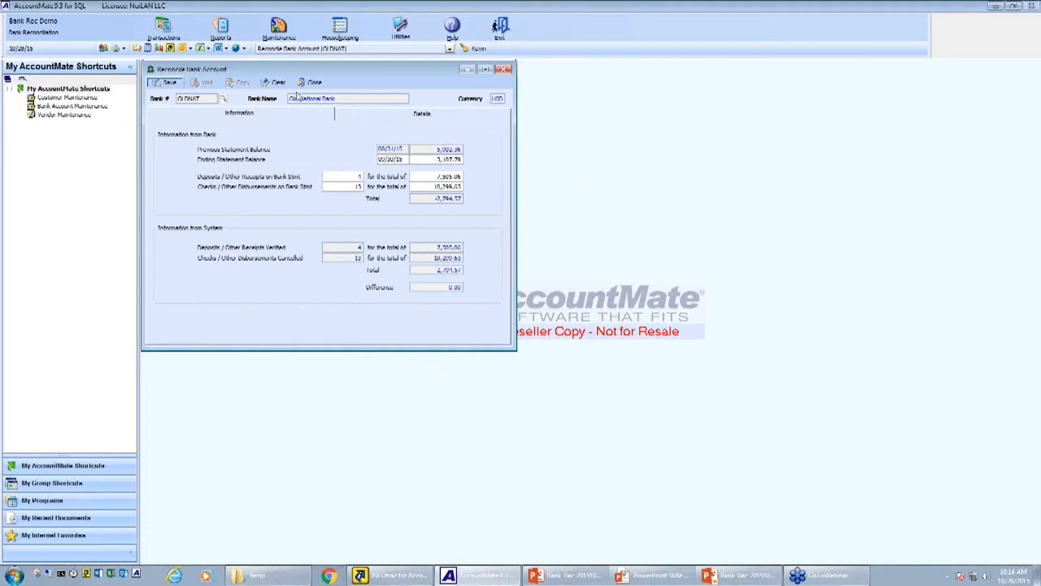
Save the OLDNAT bank reconciliation and finalize it.
left_click(173, 85)
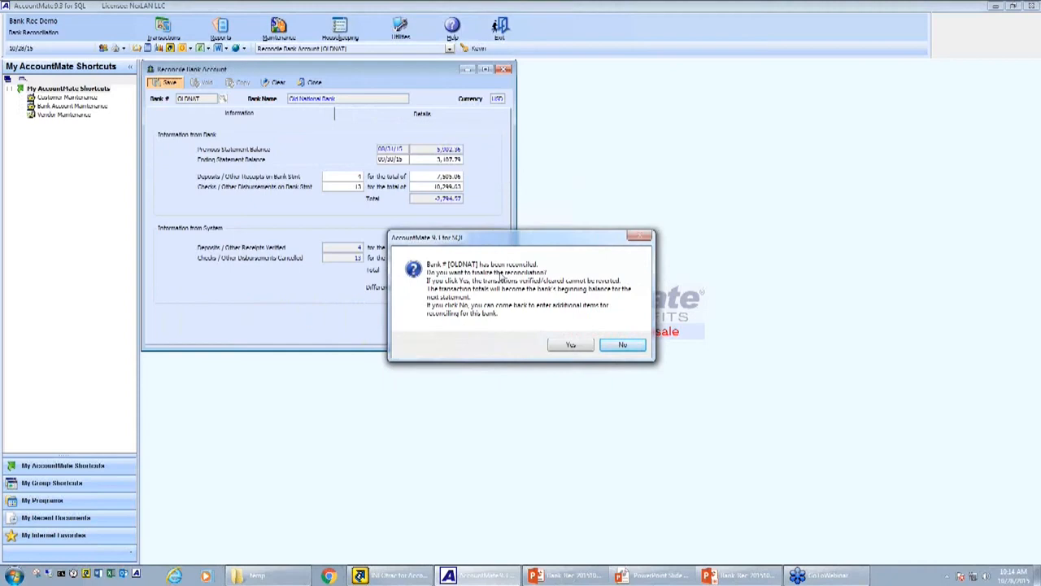
left_click(582, 345)
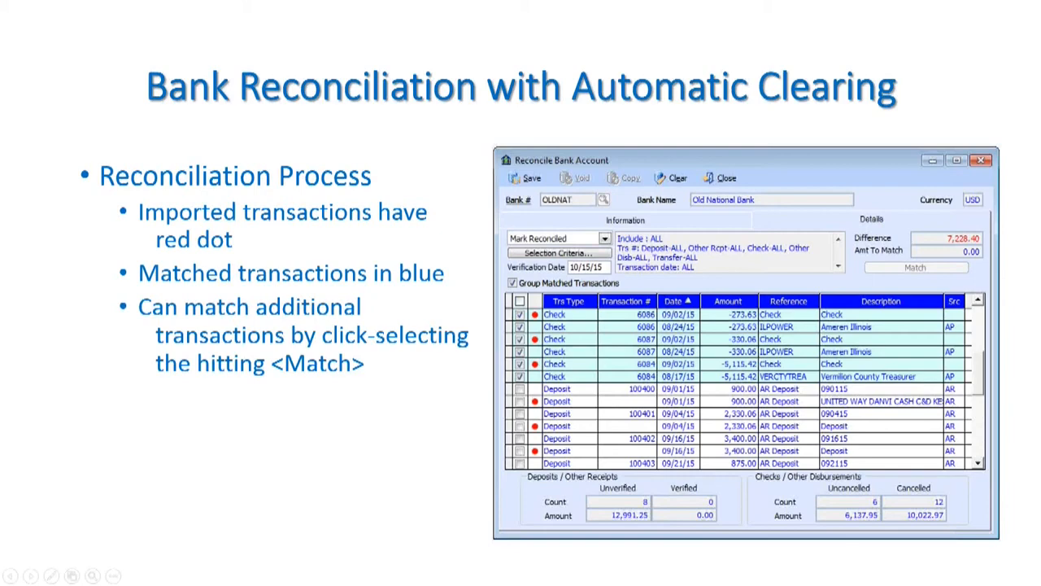
key("Right")
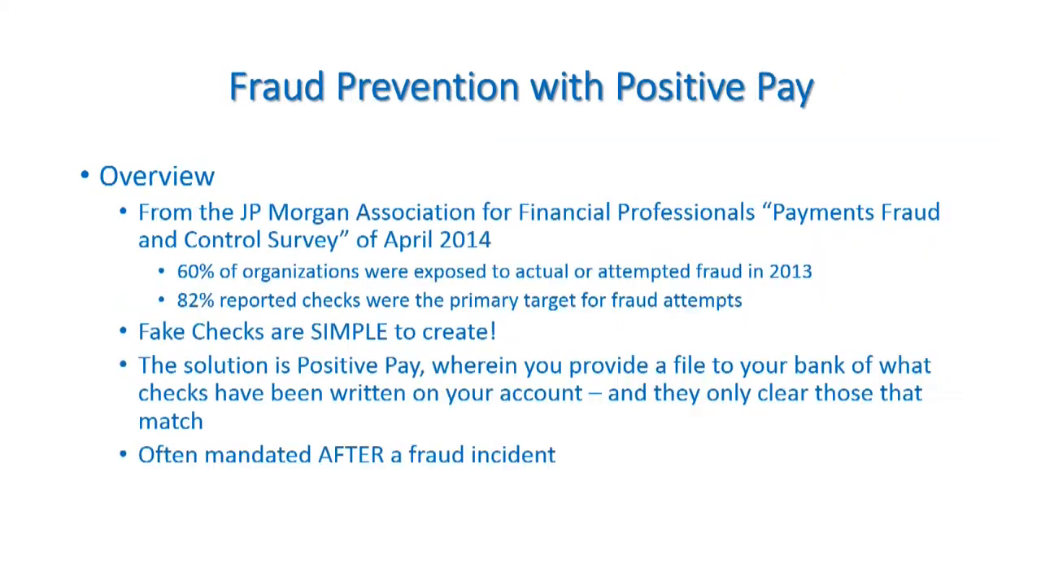